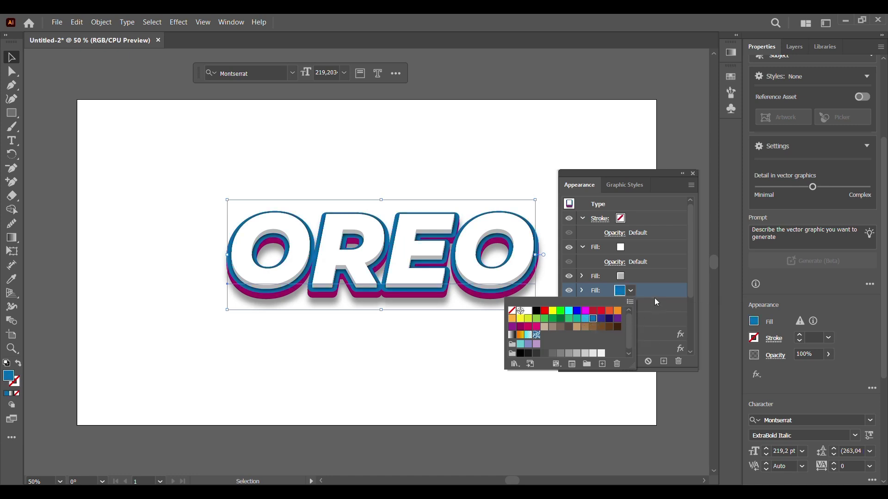
Set the bottom fill swatch of the OREO text to dark blue
key(ctrl+slash)
click(630, 305)
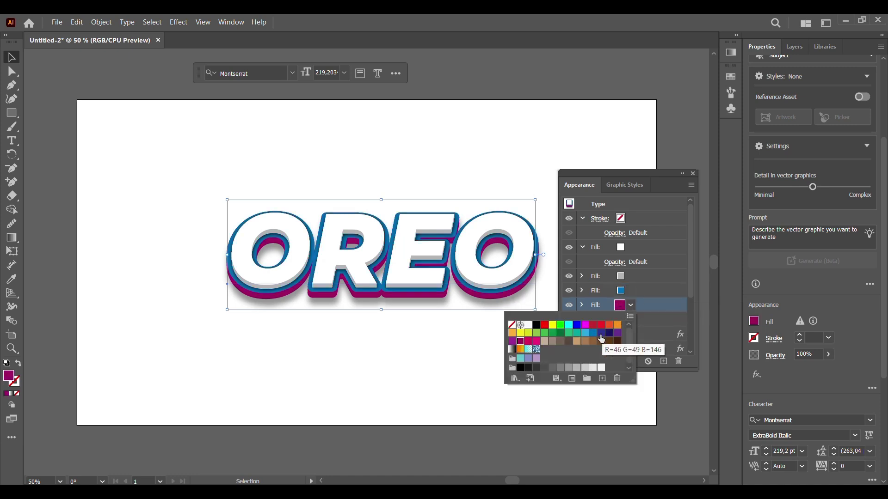
click(601, 335)
Close the swatch popup and Appearance panel, then delete the OREO text
key(Escape)
click(692, 174)
click(609, 138)
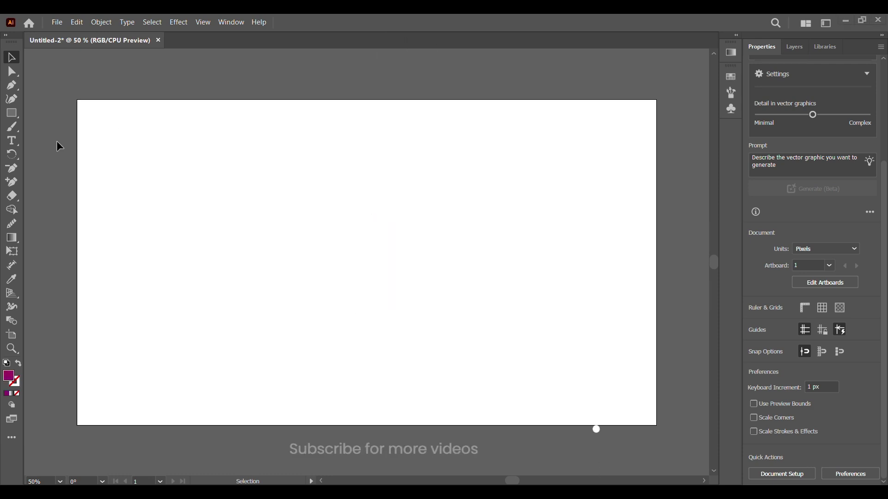
Place placeholder text near the artboard centre and scale it up
click(13, 142)
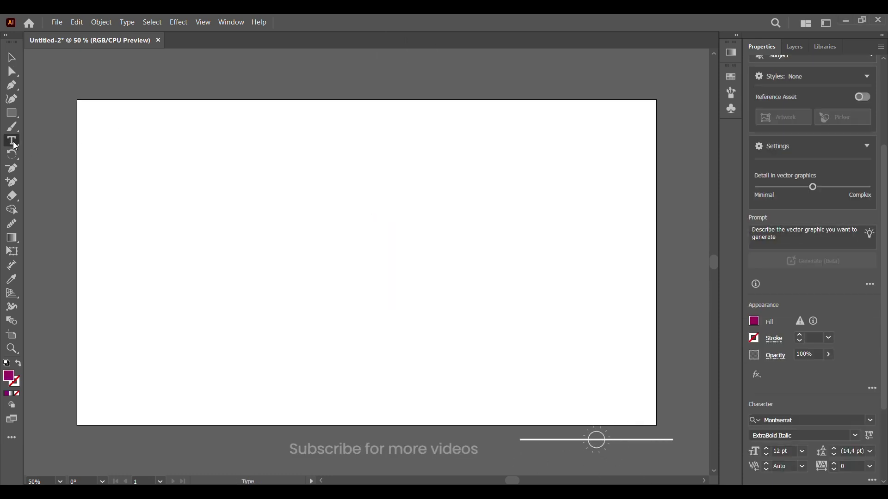
click(361, 243)
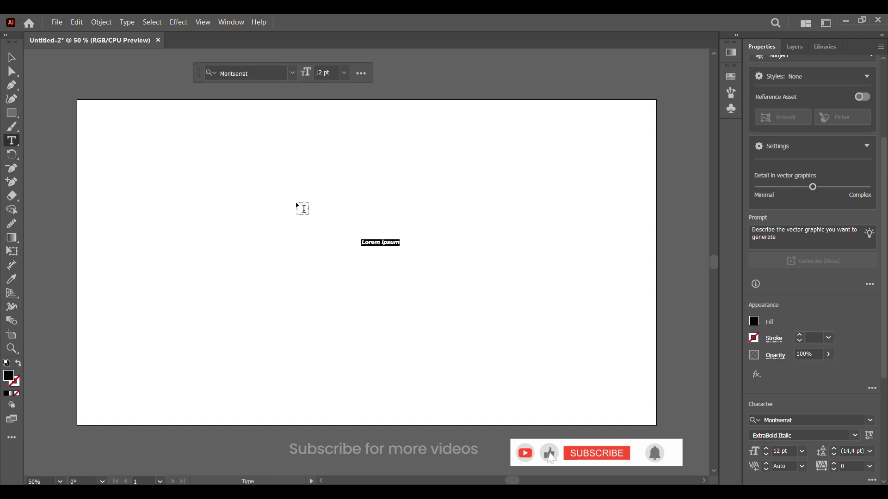
click(11, 59)
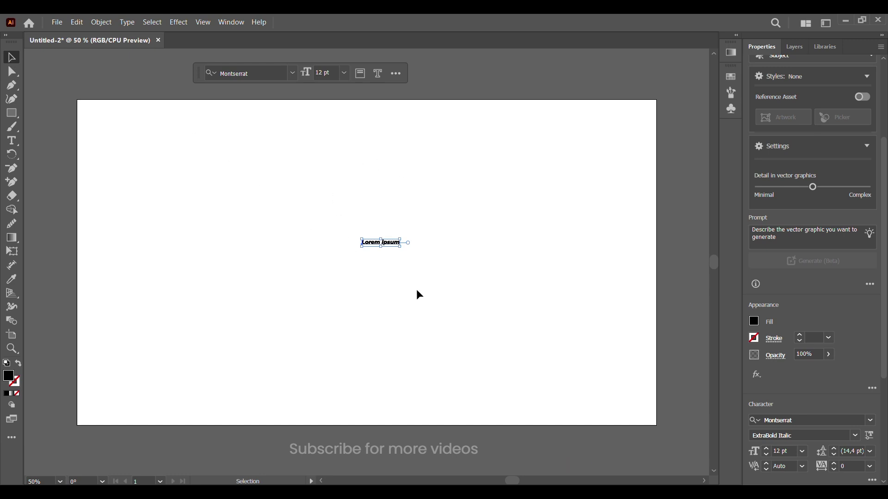
drag(401, 247, 580, 360)
mouse_move(580, 271)
mouse_down()
mouse_move(455, 252)
mouse_move(601, 274)
mouse_up()
Replace the placeholder with LOVE and enlarge it to about 190 pt
double_click(595, 248)
key(ctrl+a)
text(LOVE)
click(9, 58)
drag(390, 275, 485, 321)
drag(447, 287, 436, 268)
drag(474, 295, 485, 299)
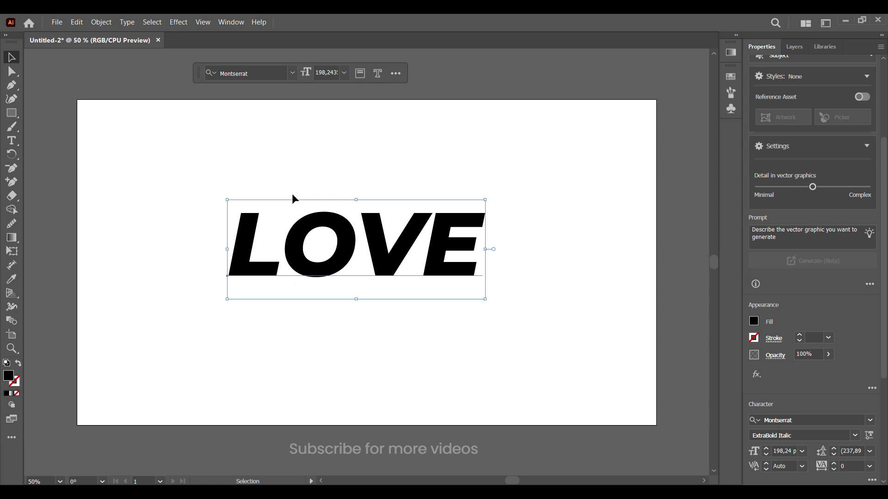
Select the LOVE text and open its Appearance settings from the Properties panel
click(238, 22)
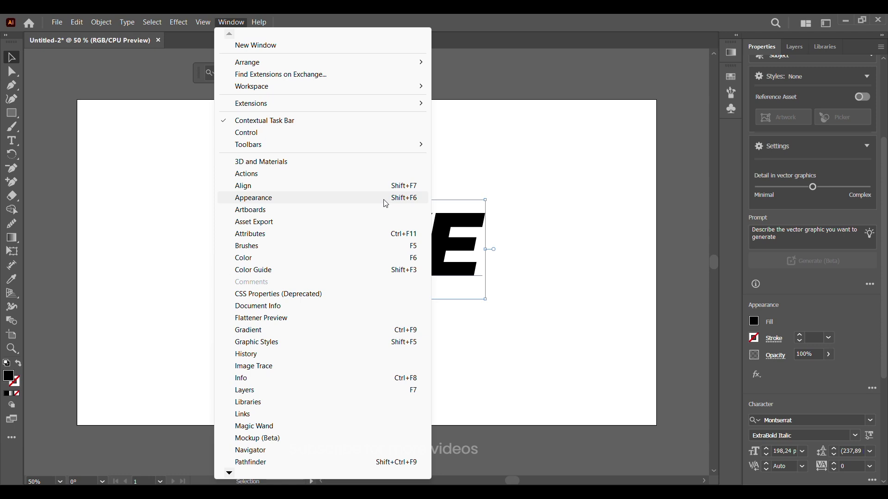
click(516, 184)
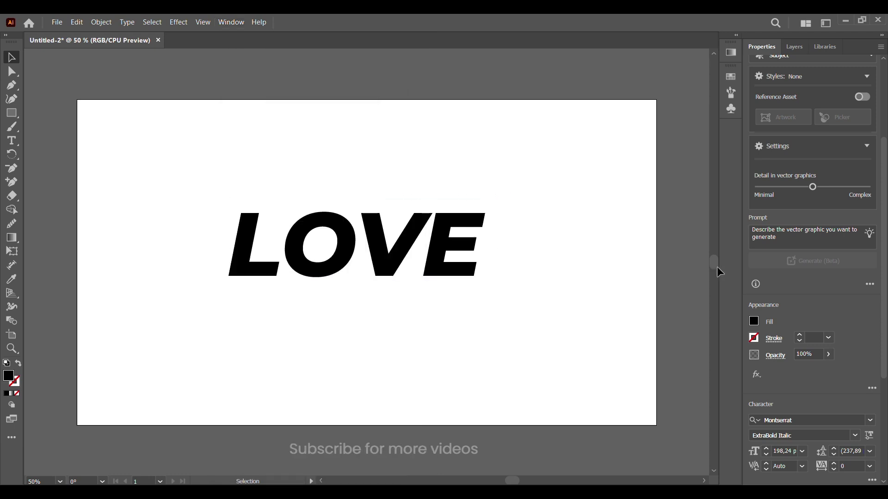
click(443, 255)
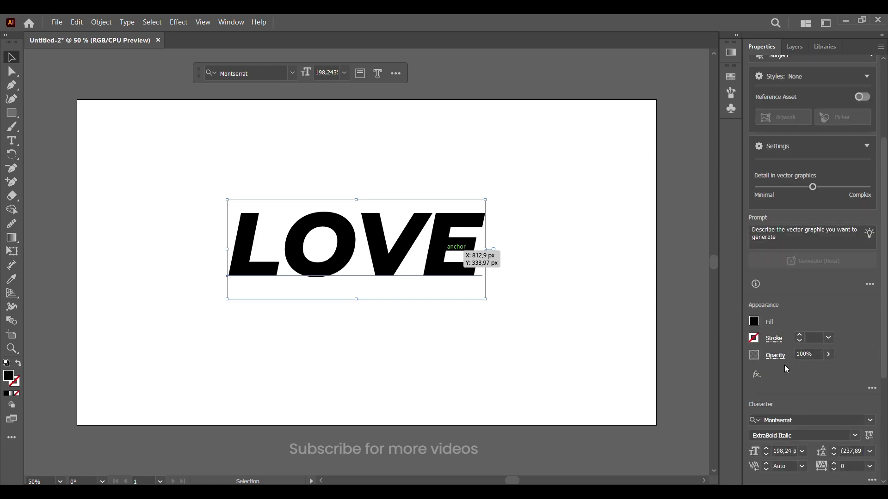
click(872, 389)
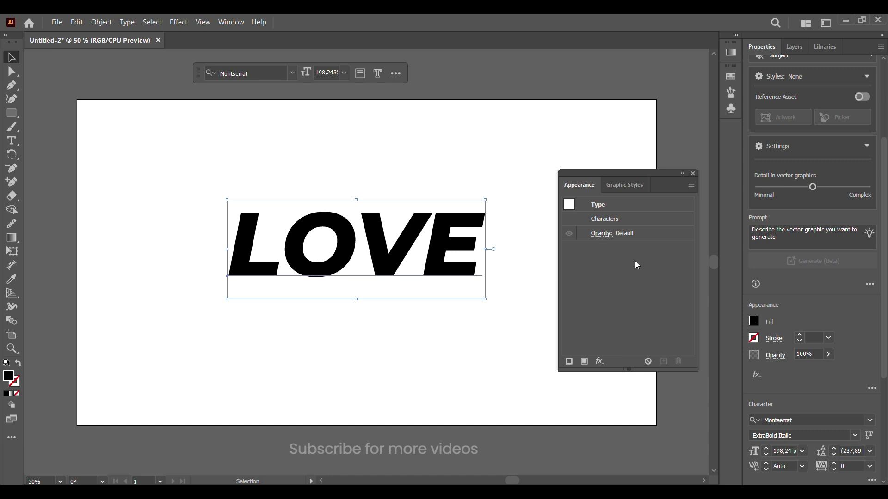
Add three new fills to the LOVE text
click(587, 361)
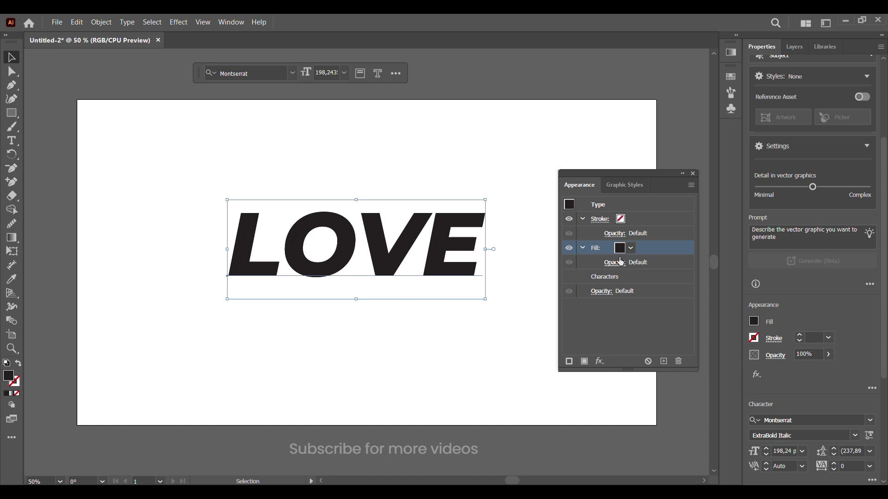
click(582, 248)
click(585, 246)
click(586, 360)
click(585, 361)
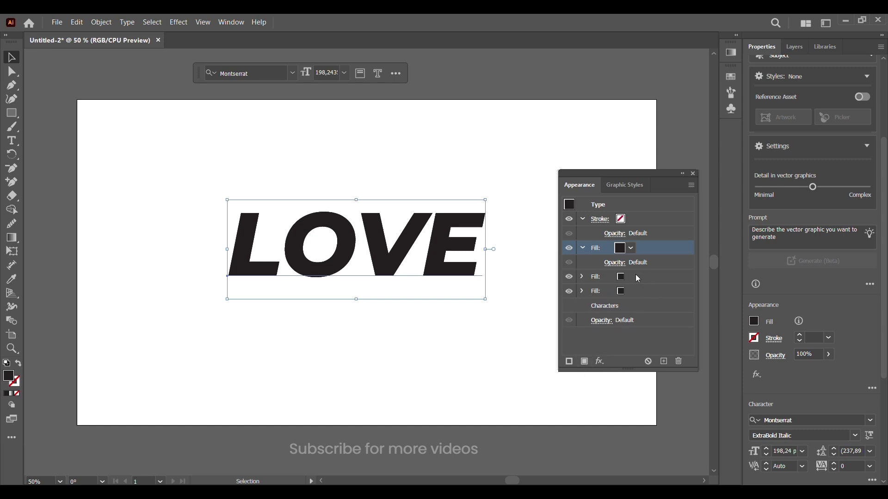
Colour the top fill white and the second fill light grey
click(629, 250)
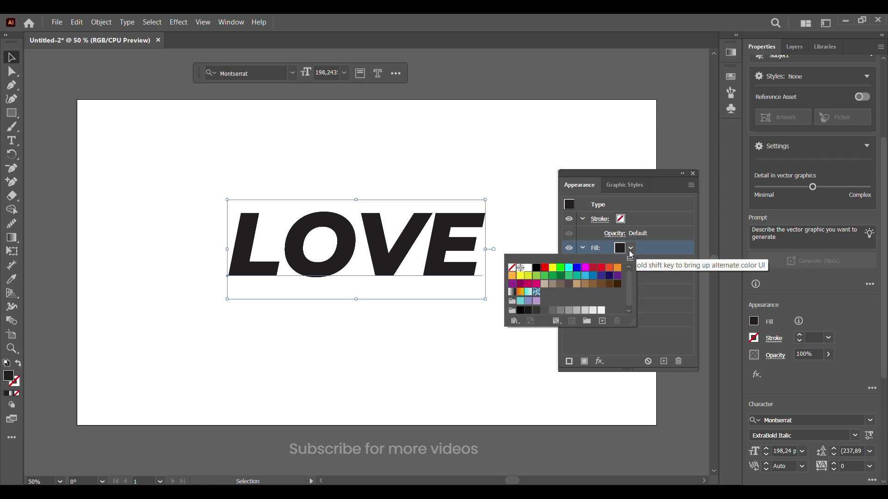
click(526, 269)
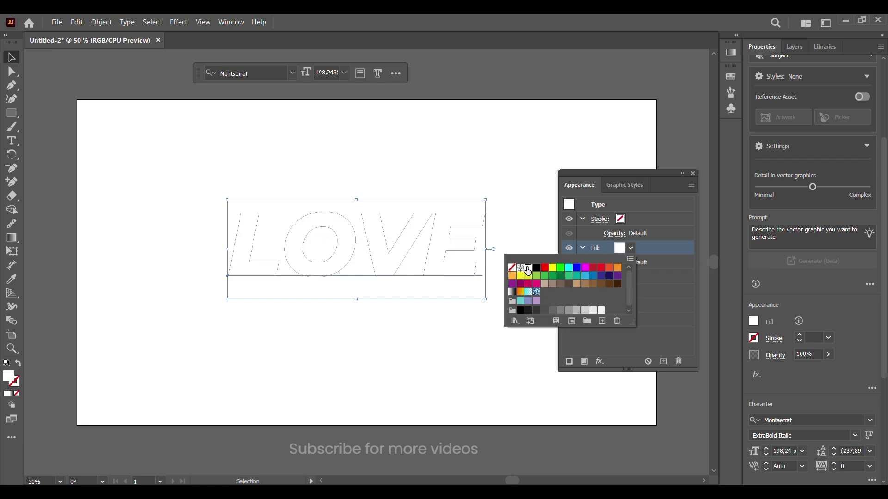
click(661, 337)
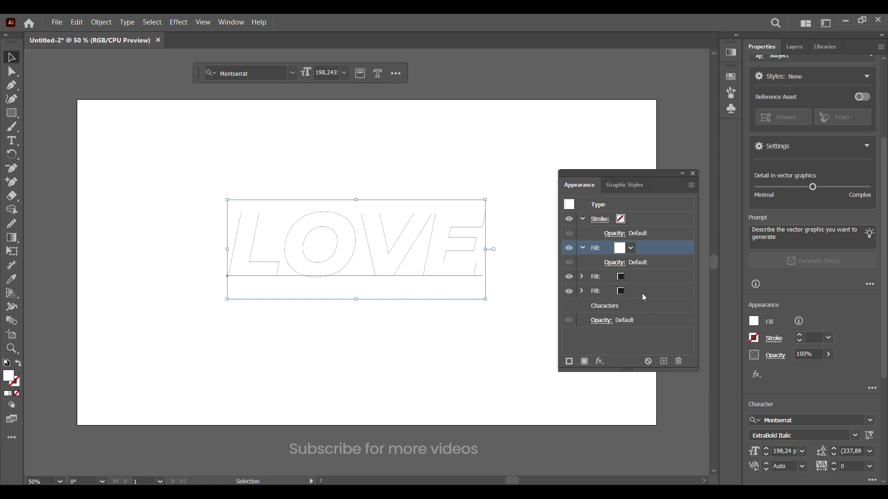
click(626, 276)
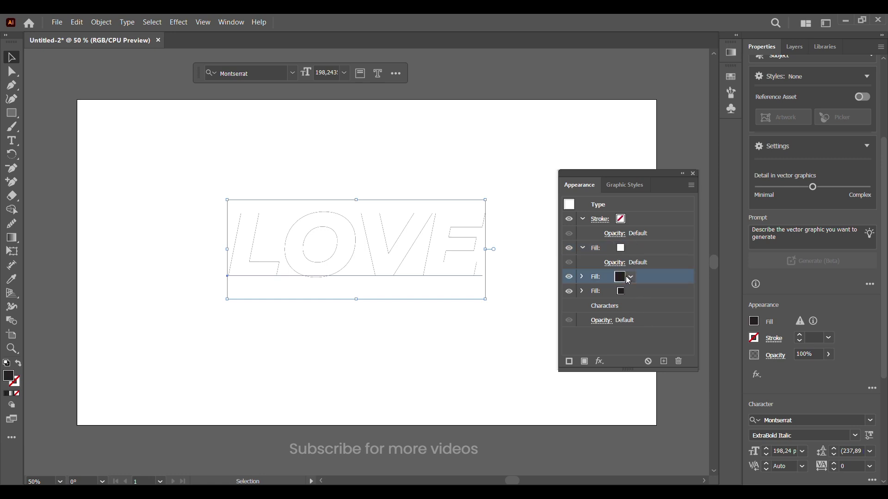
click(631, 277)
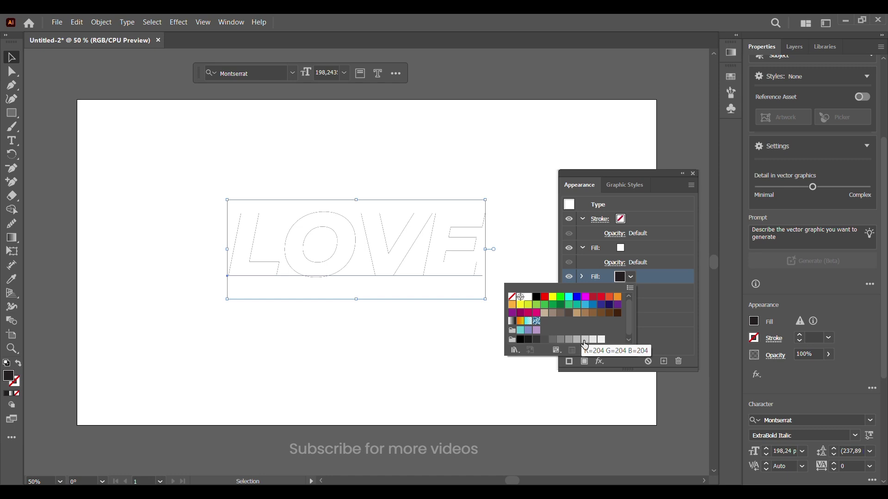
click(577, 341)
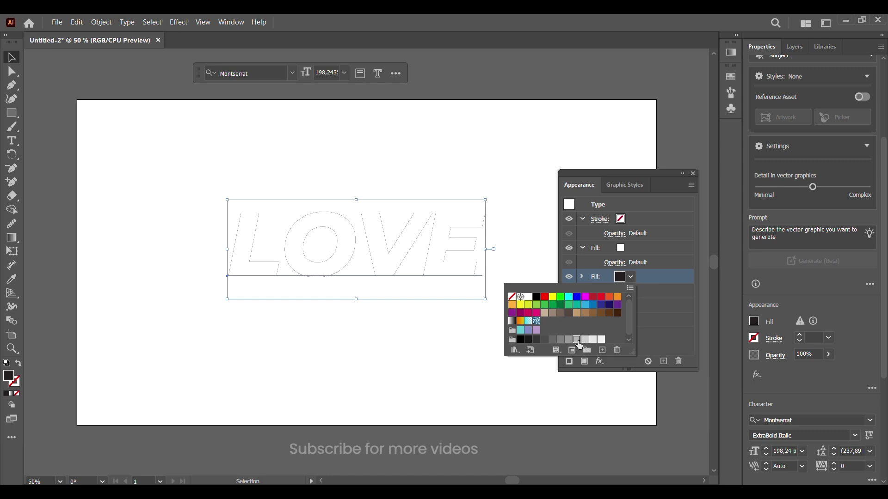
click(660, 336)
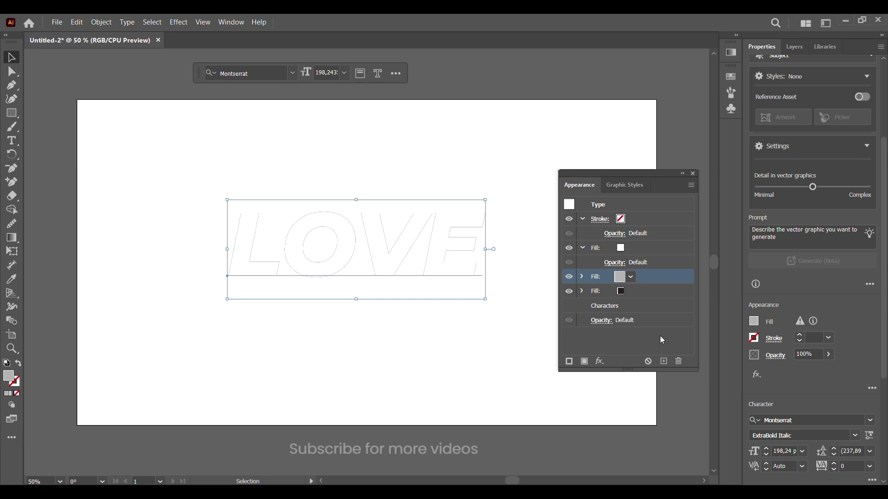
Colour the bottom fill magenta and reselect the grey fill
click(645, 292)
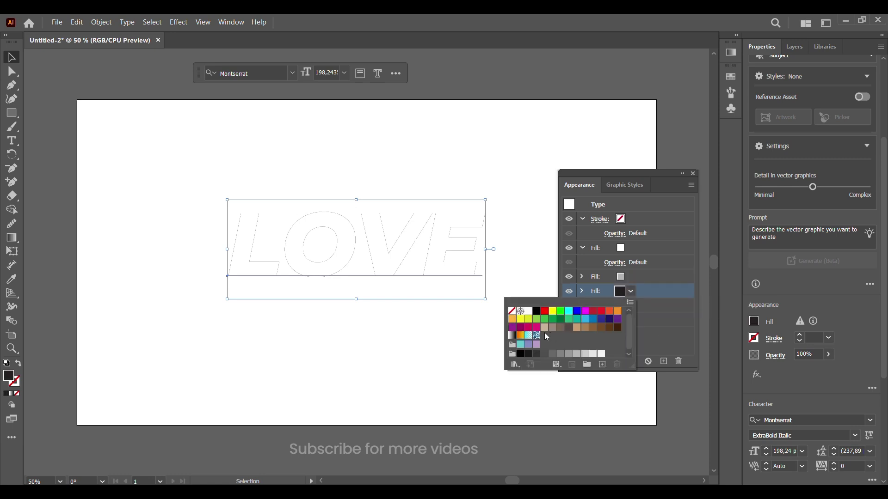
click(536, 327)
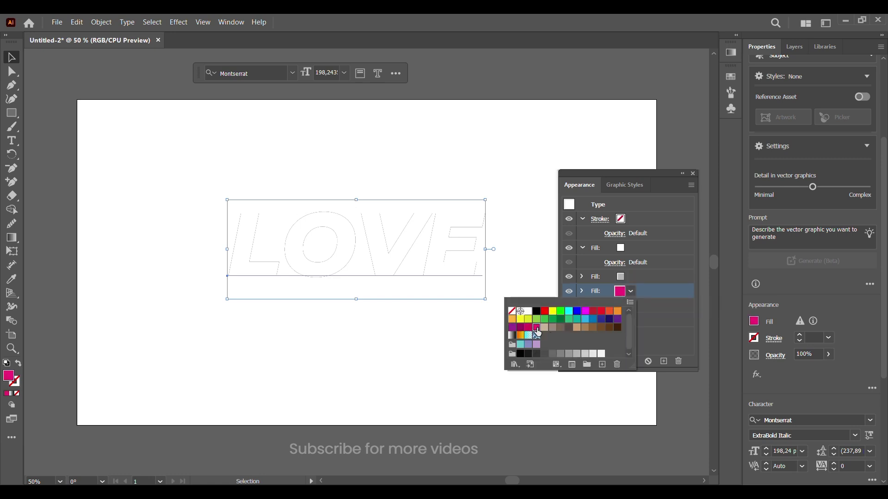
click(658, 344)
click(617, 276)
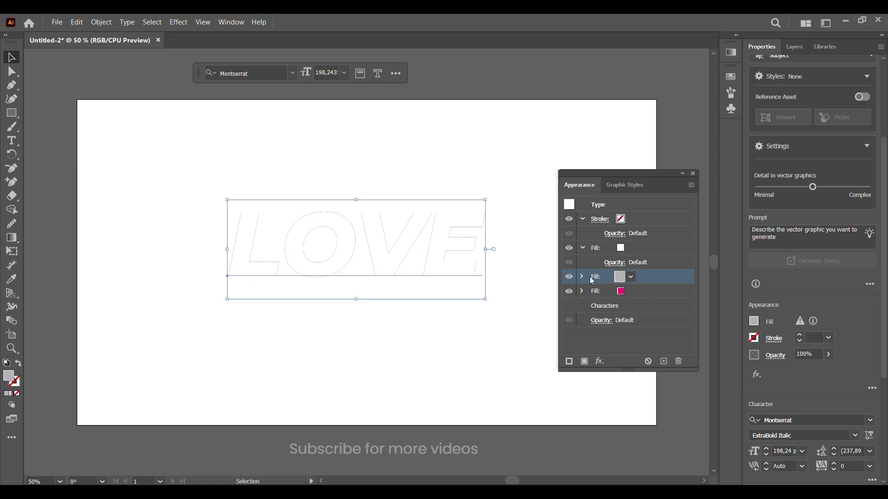
Add a Transform effect to the grey fill with 0,3 px vertical move and 29 copies
click(598, 361)
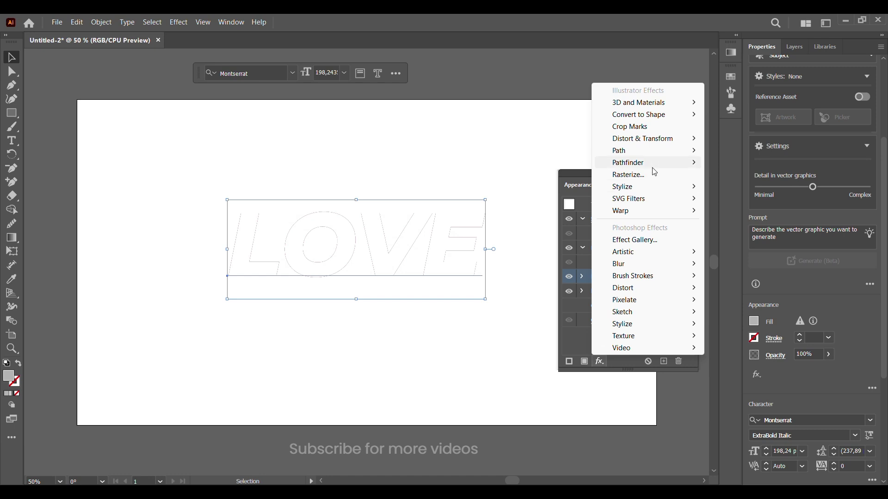
mouse_move(643, 138)
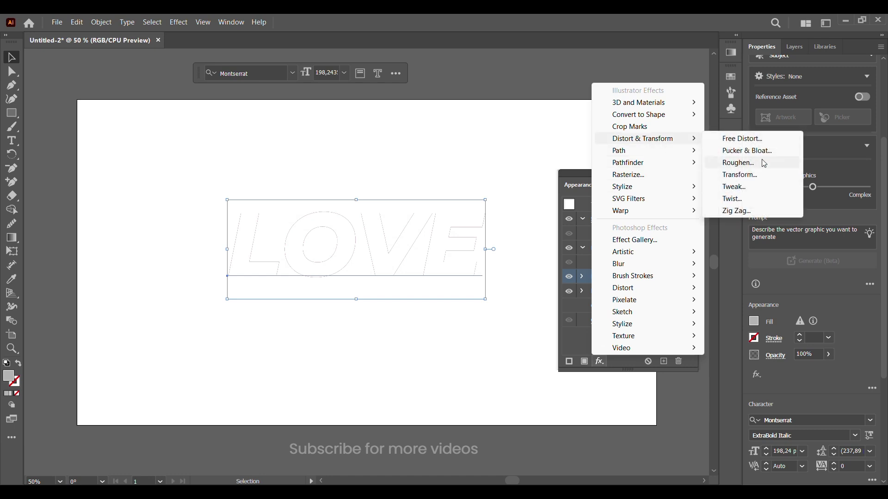
click(760, 180)
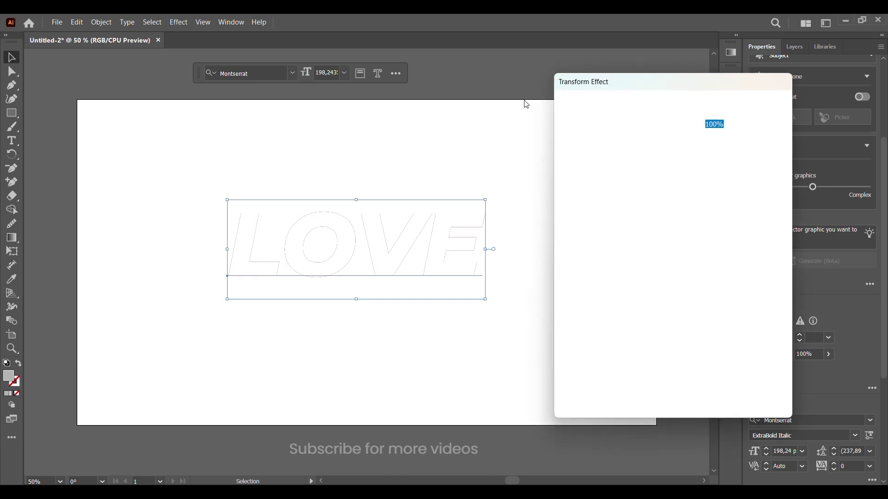
click(711, 209)
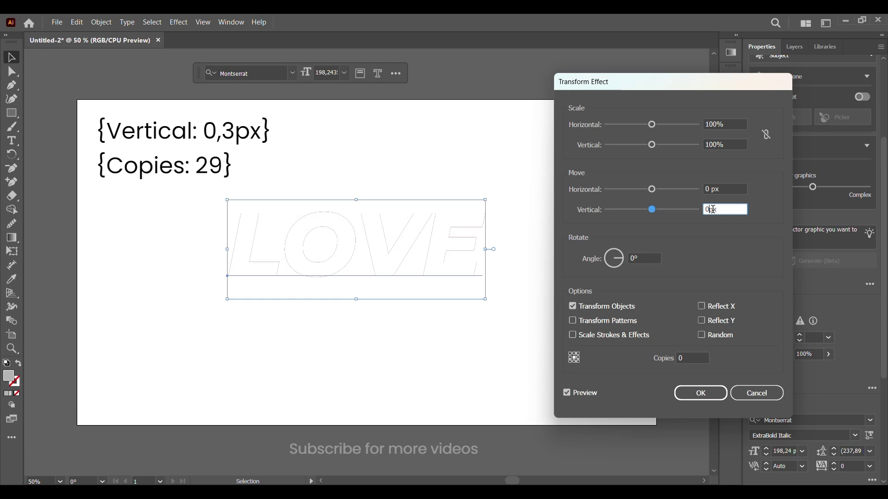
text(,)
text(3)
click(690, 359)
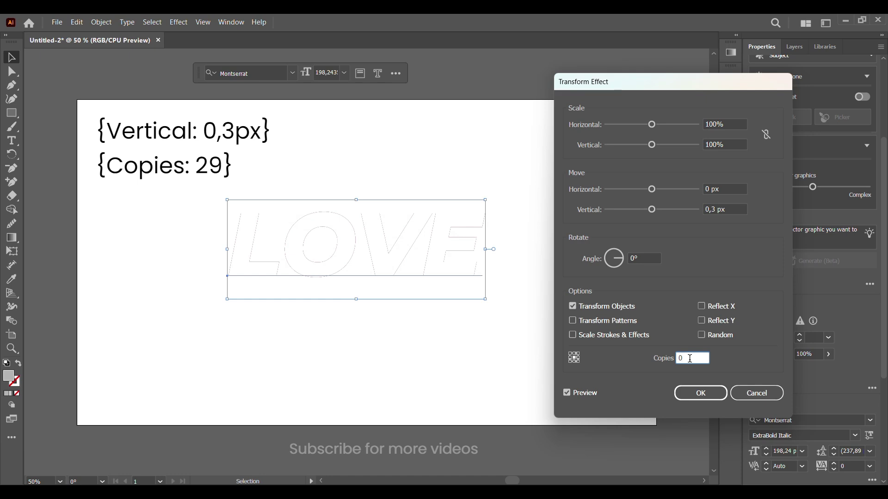
key(BackSpace)
text(29)
click(711, 397)
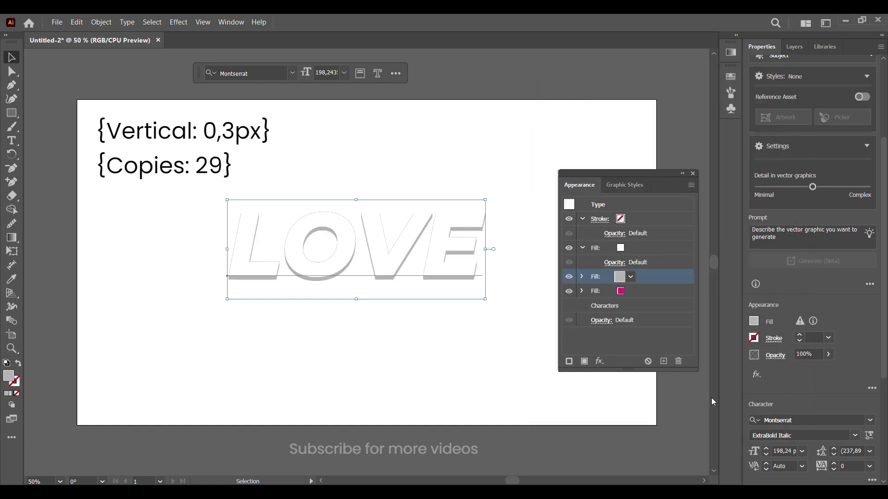
Target LOVE's magenta bottom fill and show its Add New Effect list
click(624, 291)
click(581, 276)
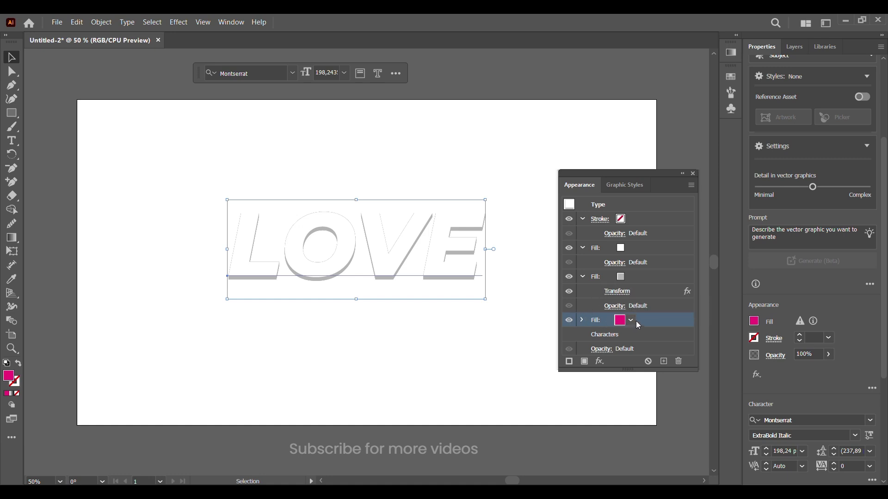
click(599, 361)
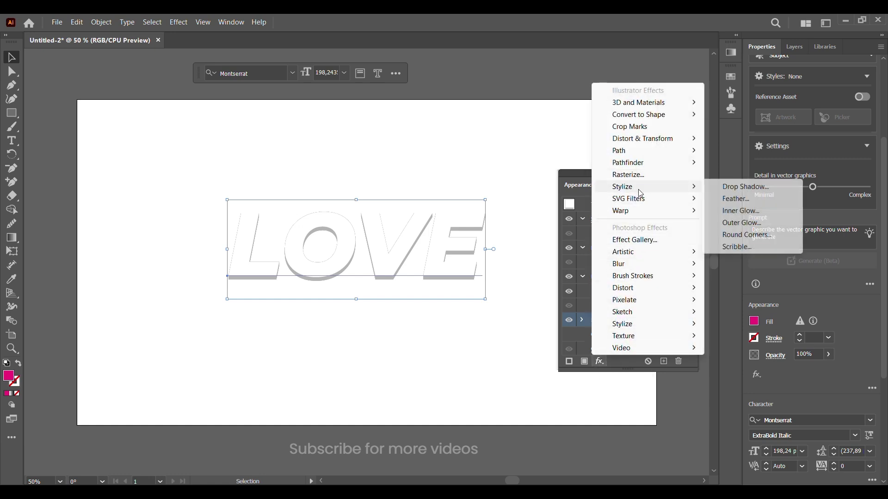
mouse_move(642, 139)
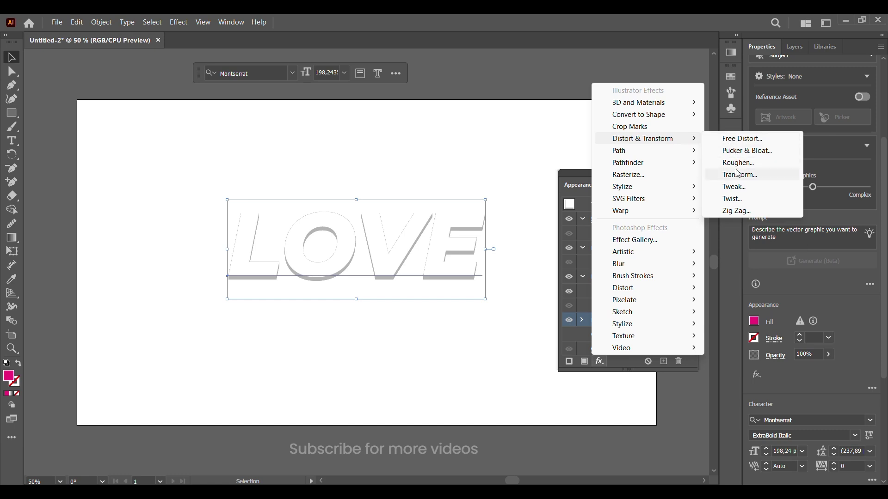
Add a Transform effect shifting the magenta fill 7 px vertically
click(736, 175)
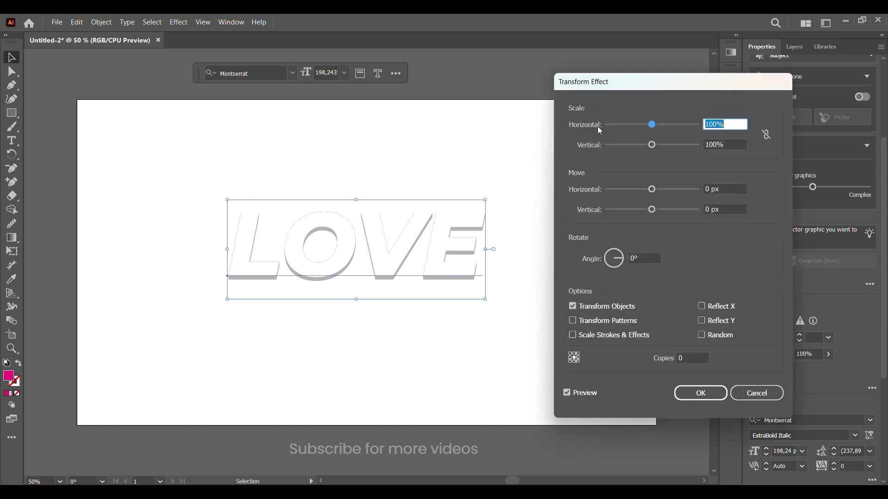
click(709, 210)
double_click(709, 210)
text(7)
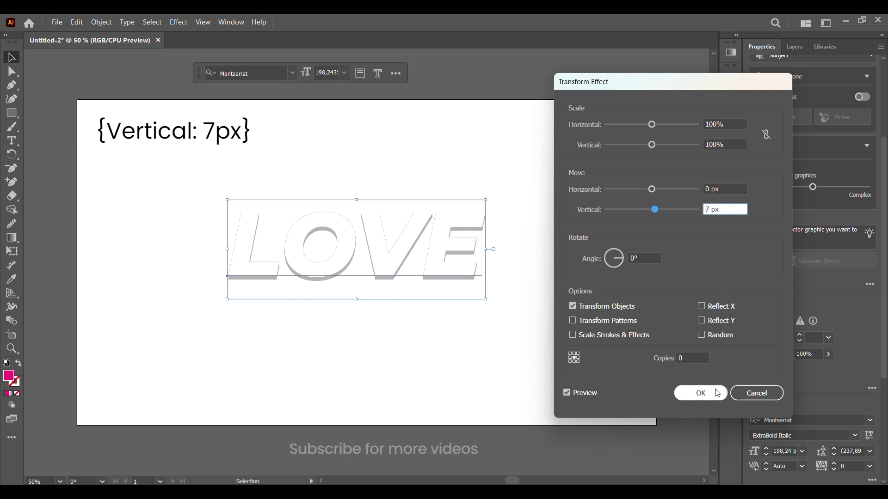
click(715, 393)
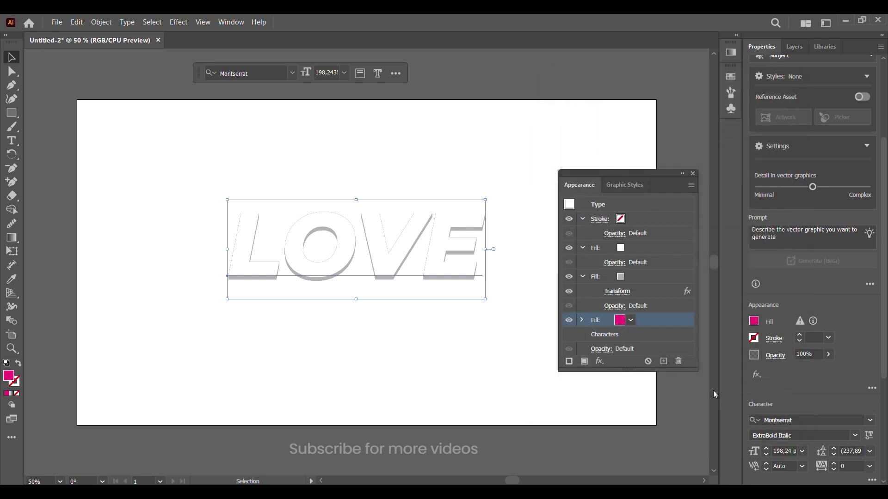
Add an 11 px Offset Path with Round joins to the magenta fill
click(600, 361)
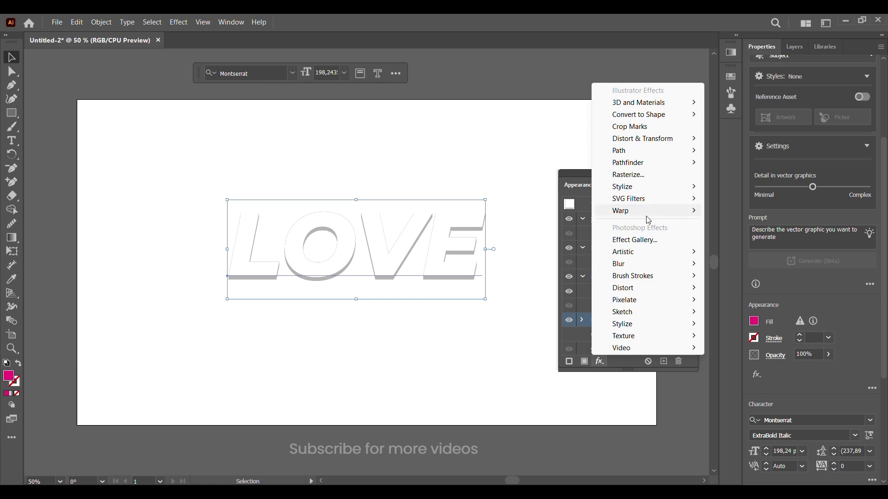
mouse_move(619, 151)
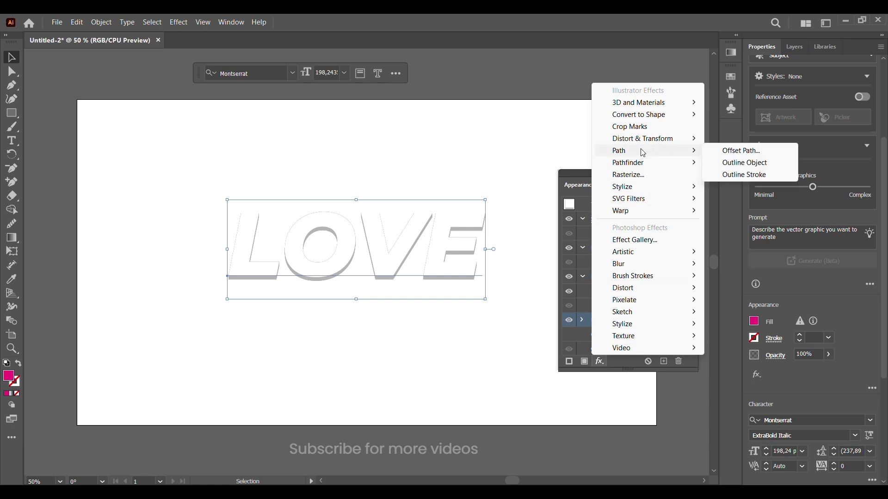
click(730, 153)
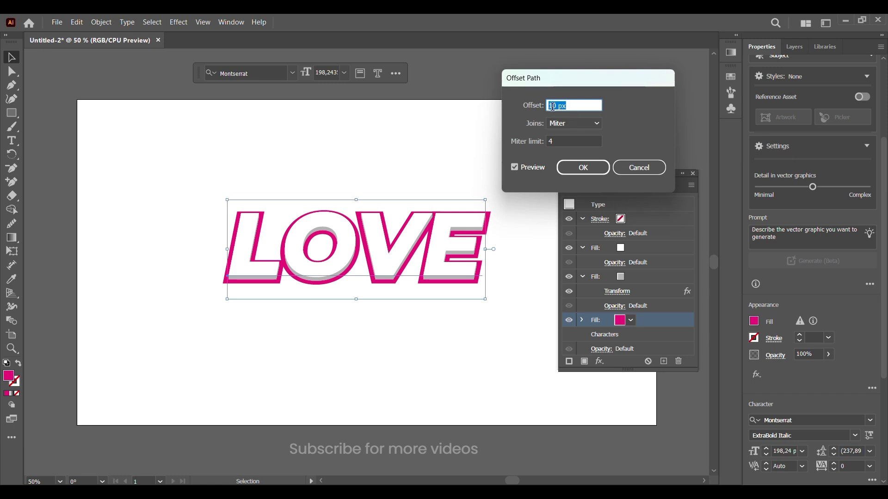
click(557, 104)
key(BackSpace)
text(1)
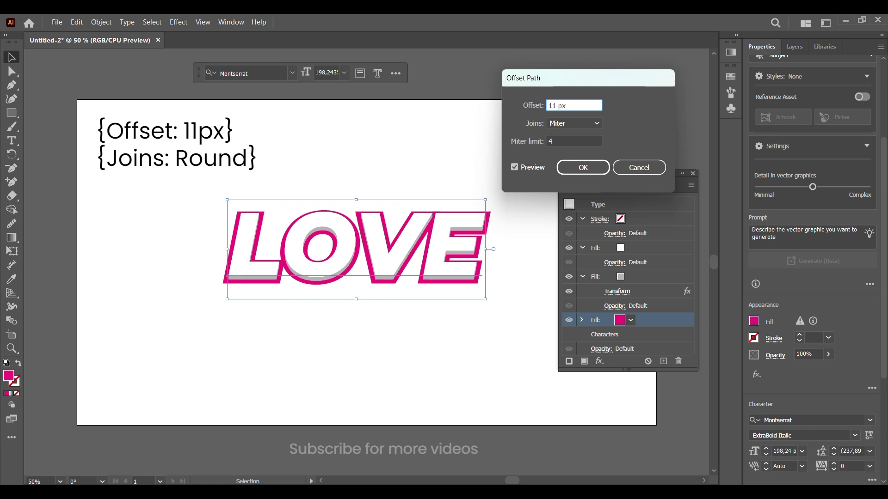
click(583, 141)
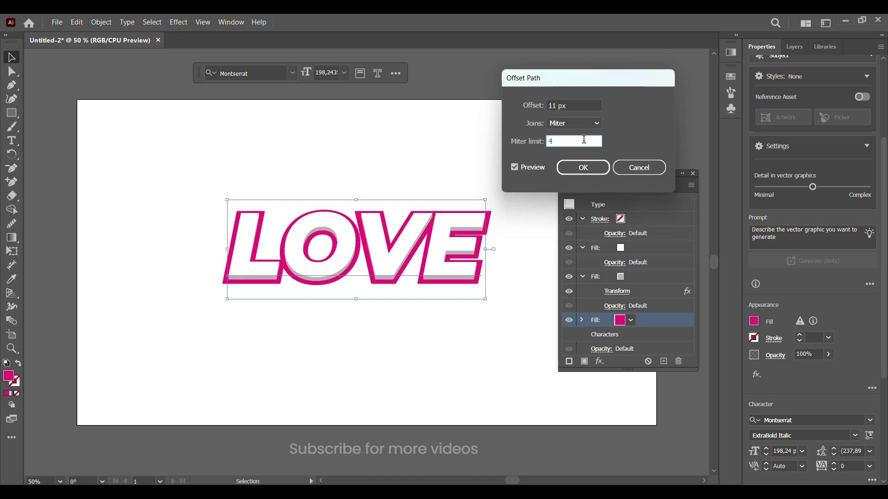
click(581, 125)
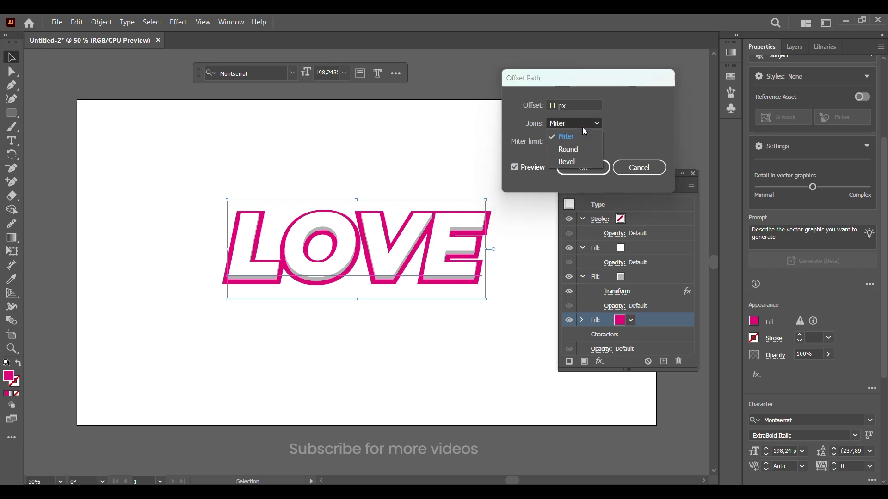
click(579, 150)
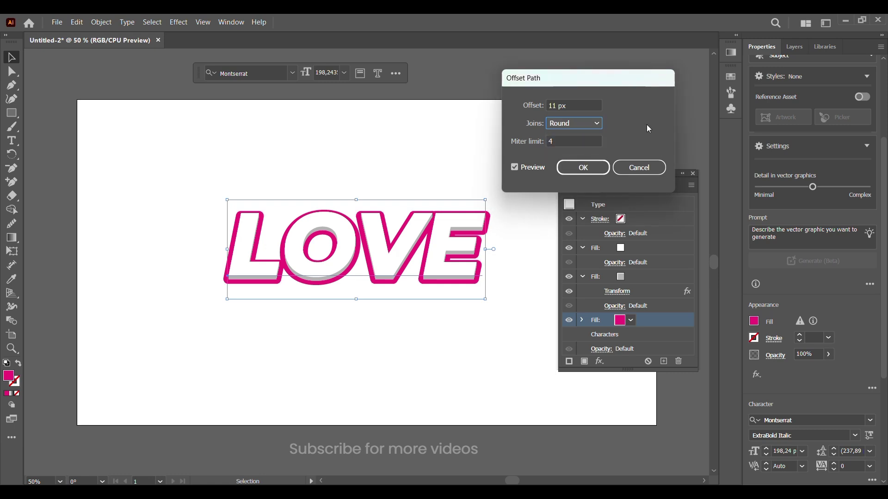
click(583, 168)
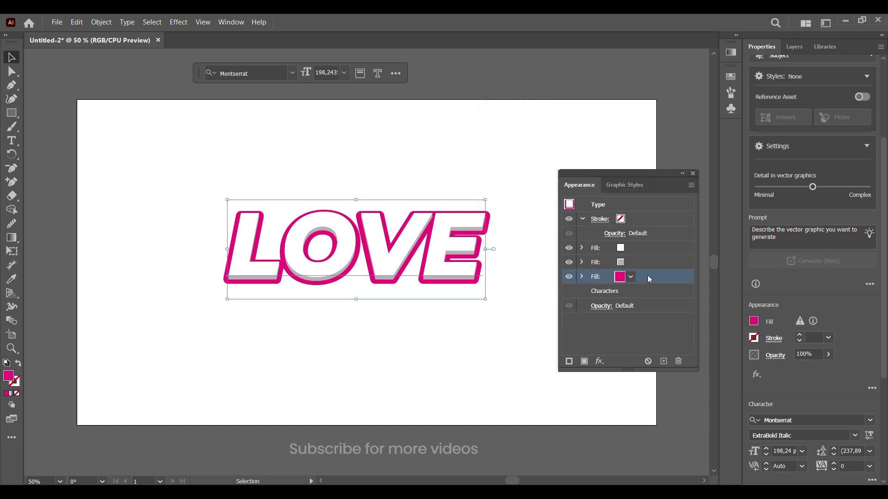
Duplicate the magenta fill, recolour the bottom copy dark purple, and reselect it
click(663, 362)
click(622, 294)
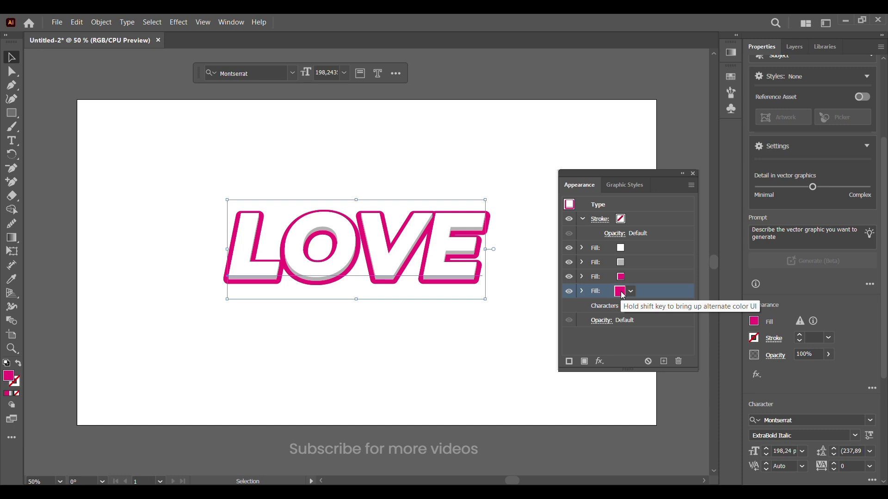
click(630, 292)
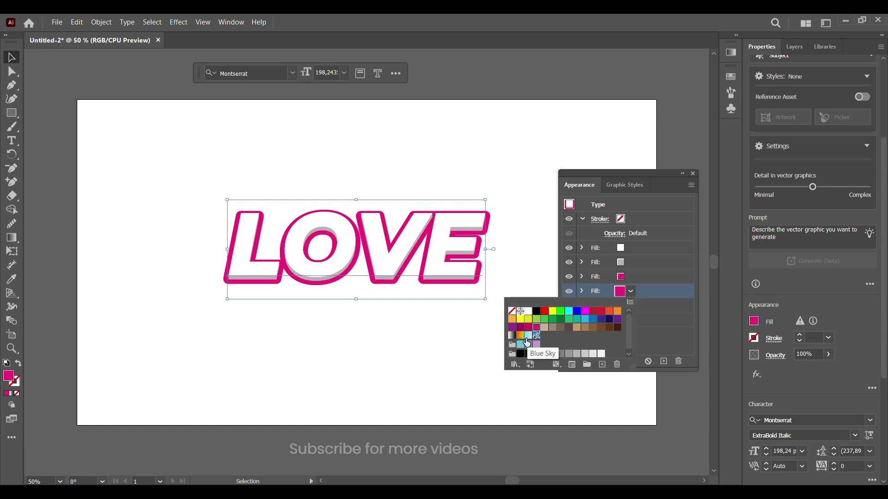
click(520, 327)
click(650, 343)
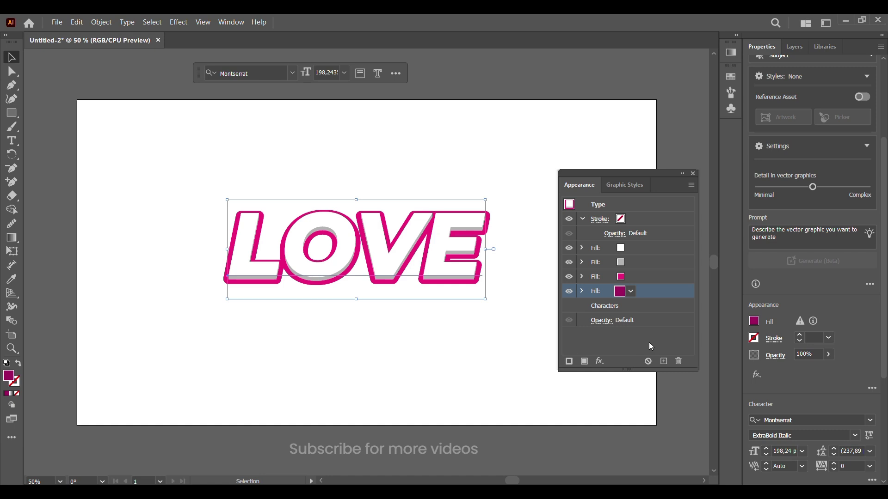
click(644, 275)
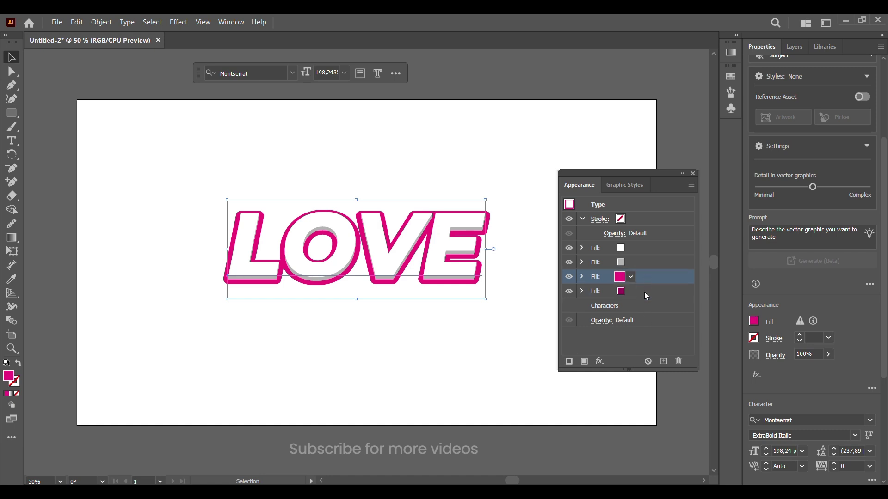
click(644, 292)
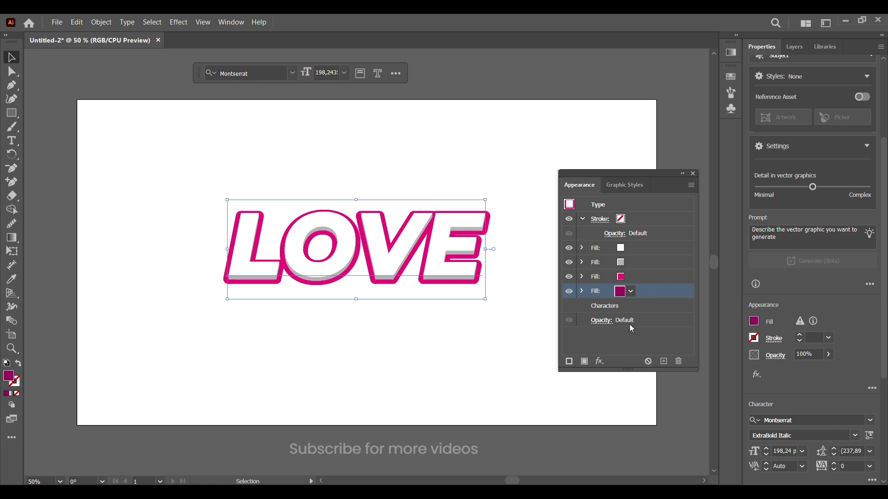
click(600, 362)
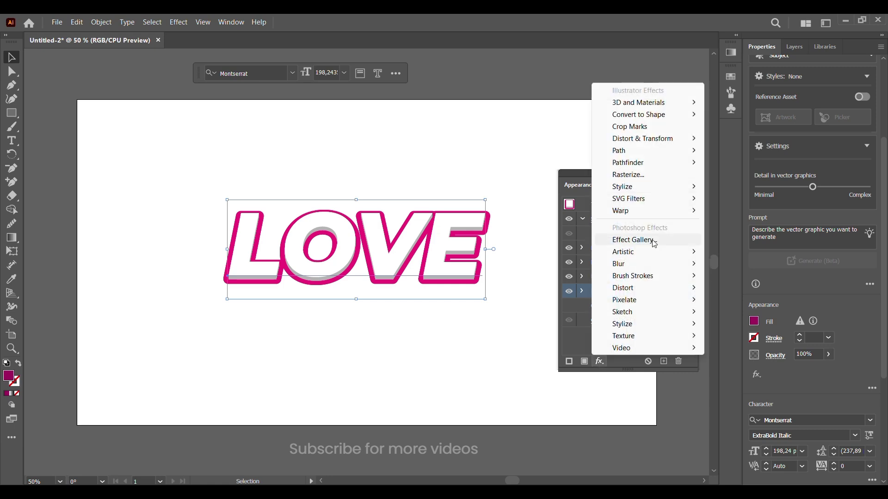
Add a Transform effect moving the dark purple fill 6,3 px vertically
click(739, 175)
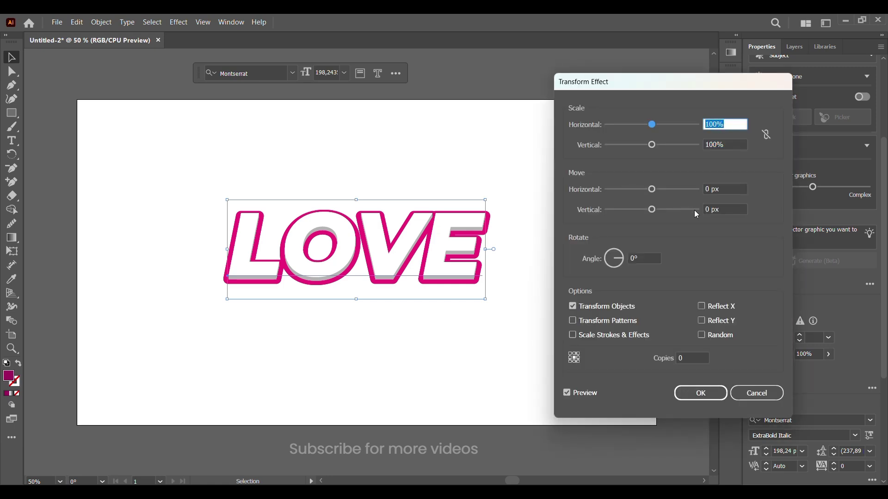
click(709, 210)
text(6,3px)
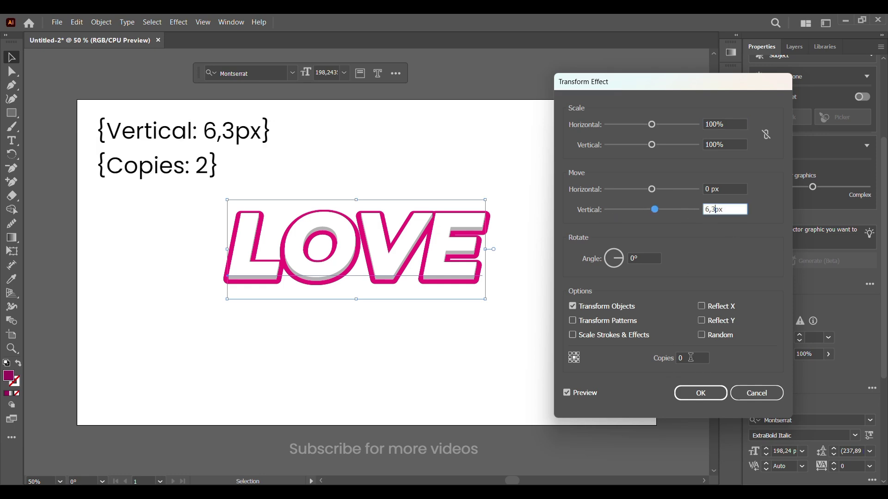
click(690, 357)
click(700, 393)
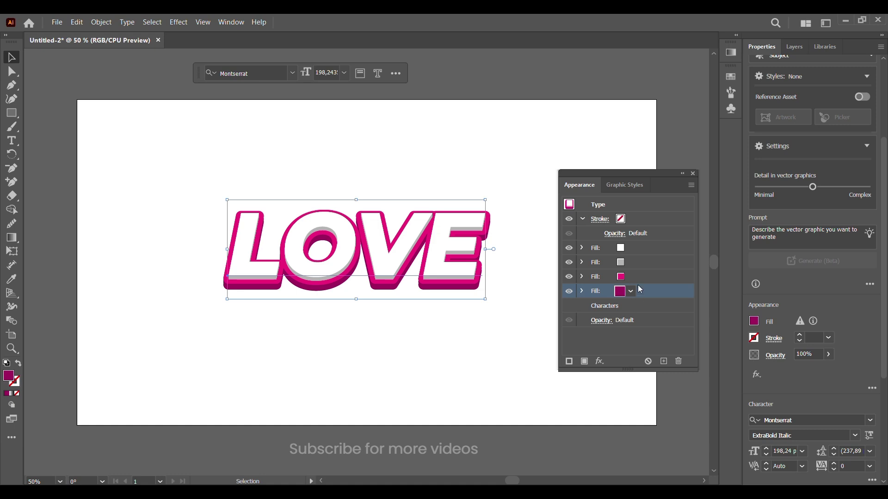
Give LOVE's gray fill a Drop Shadow (90% opacity, 1 px X), then toggle it to compare
click(644, 262)
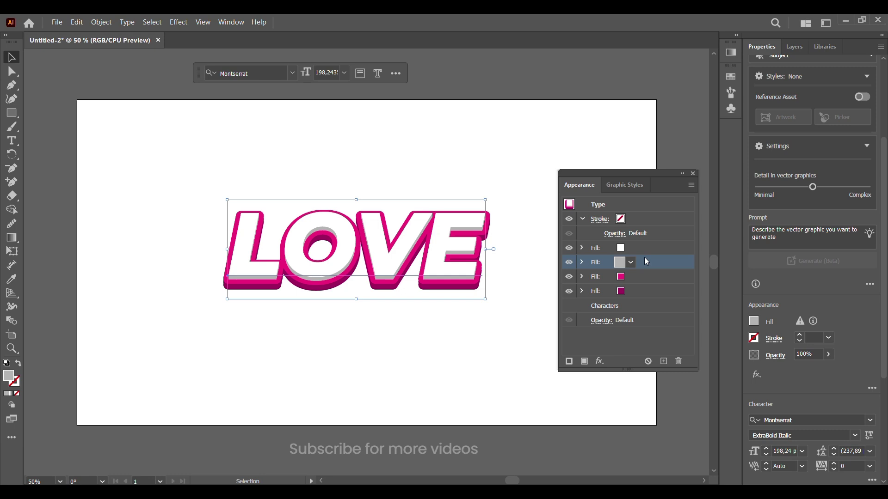
click(581, 263)
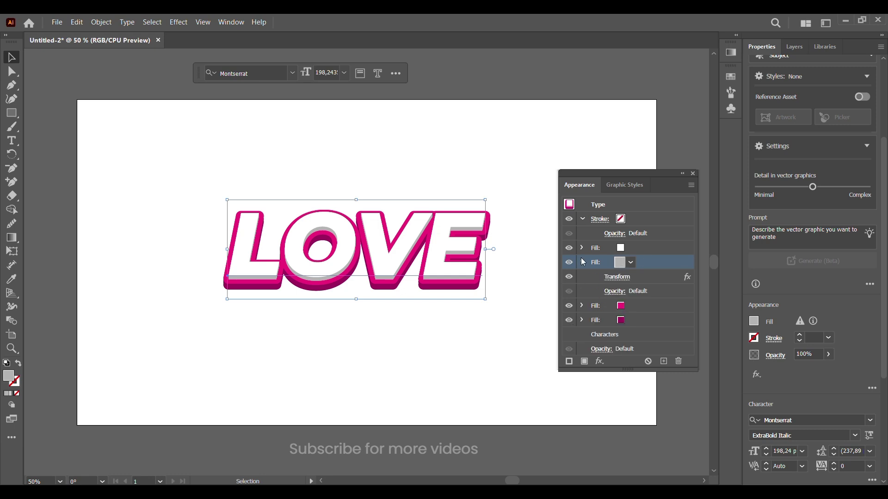
click(599, 361)
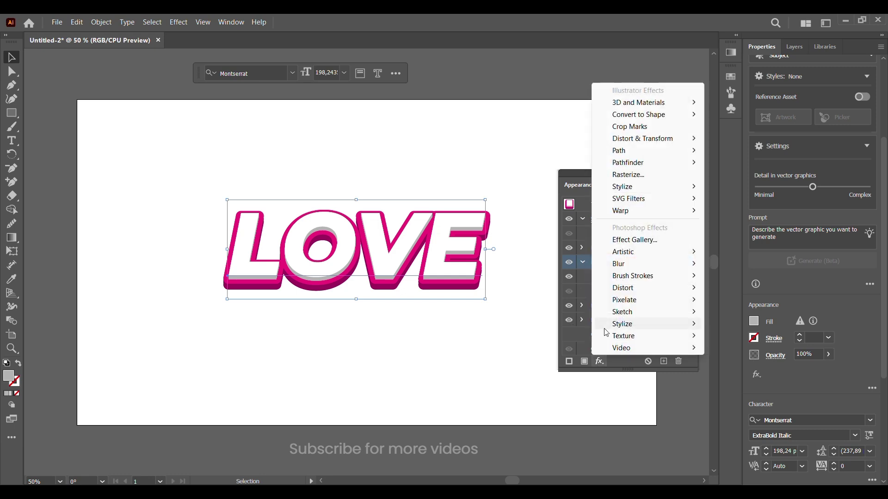
click(728, 187)
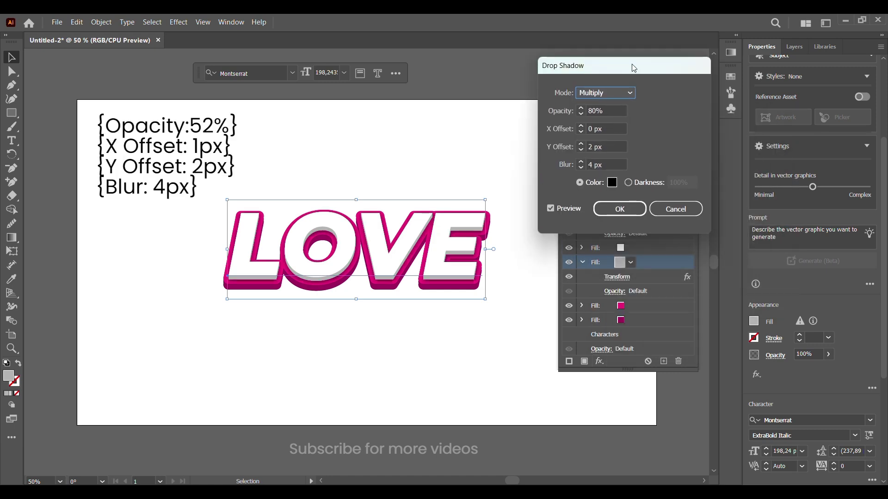
click(580, 168)
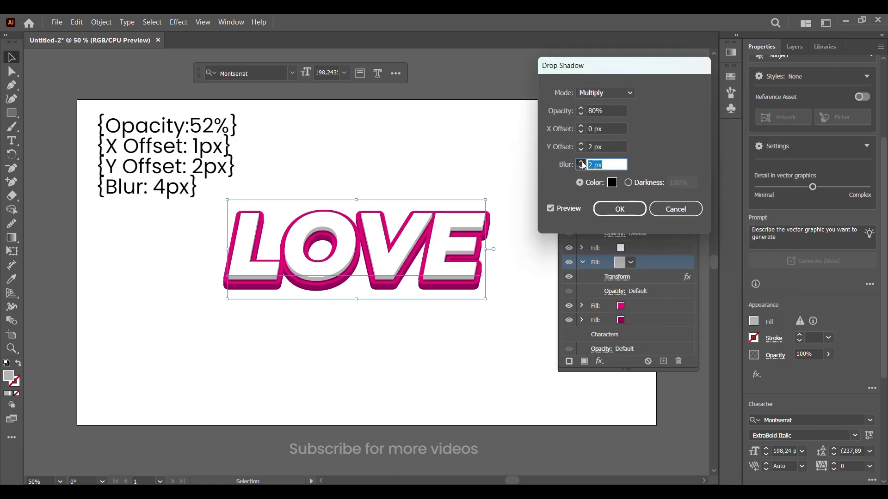
click(581, 107)
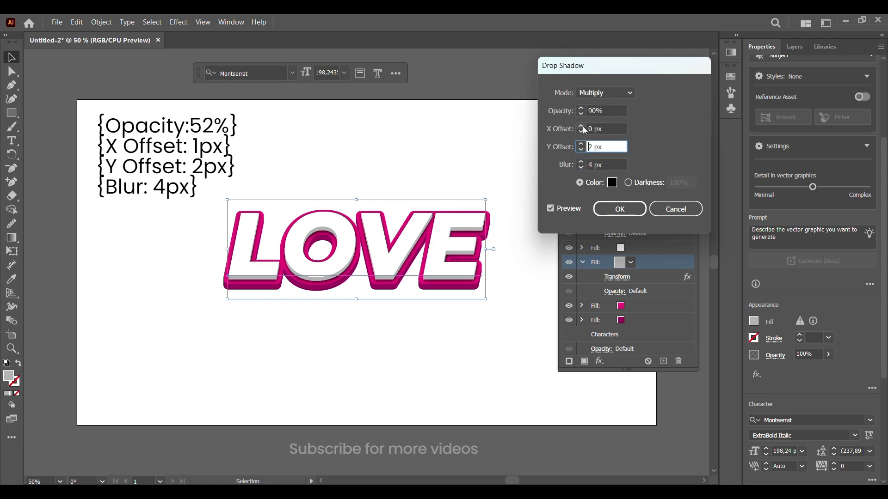
click(581, 126)
click(619, 209)
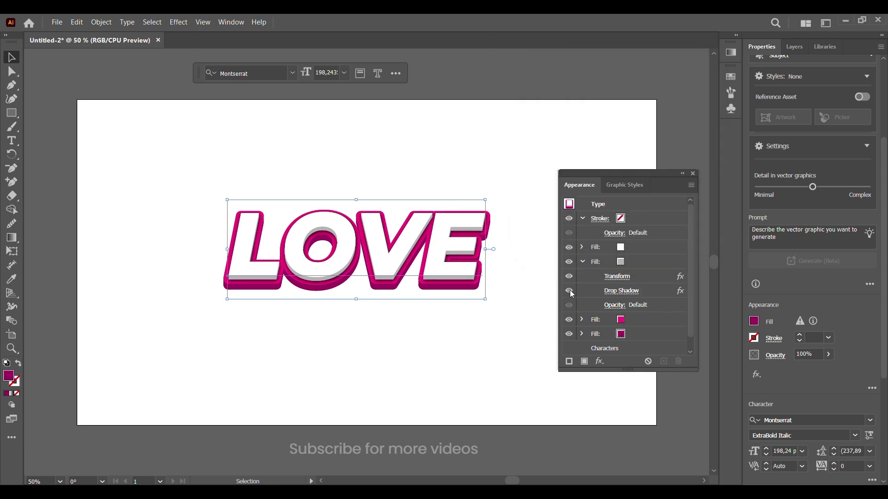
click(569, 292)
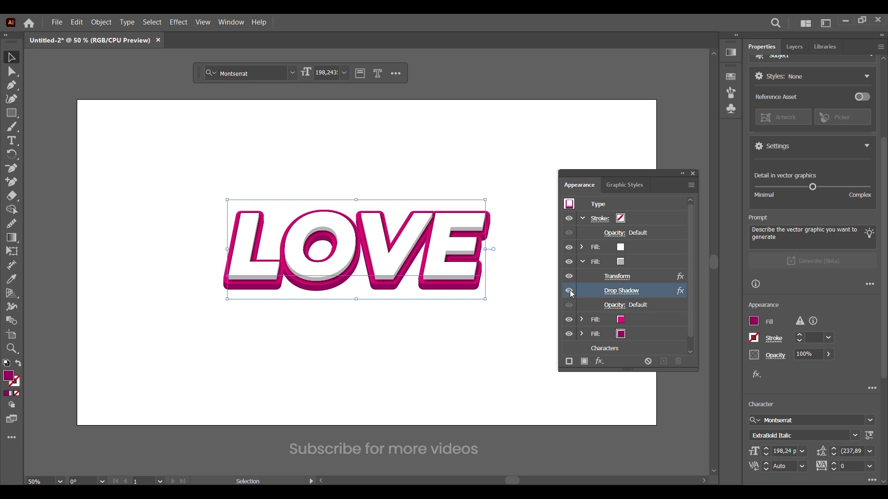
click(569, 290)
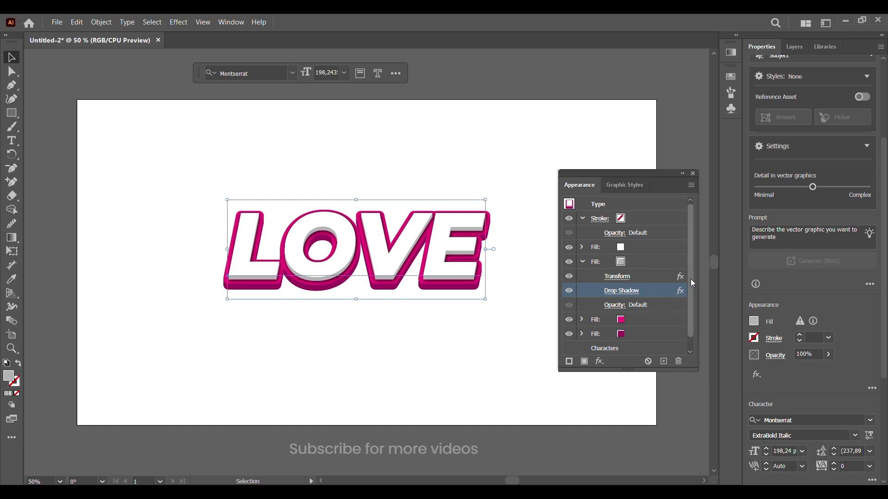
drag(690, 281, 690, 316)
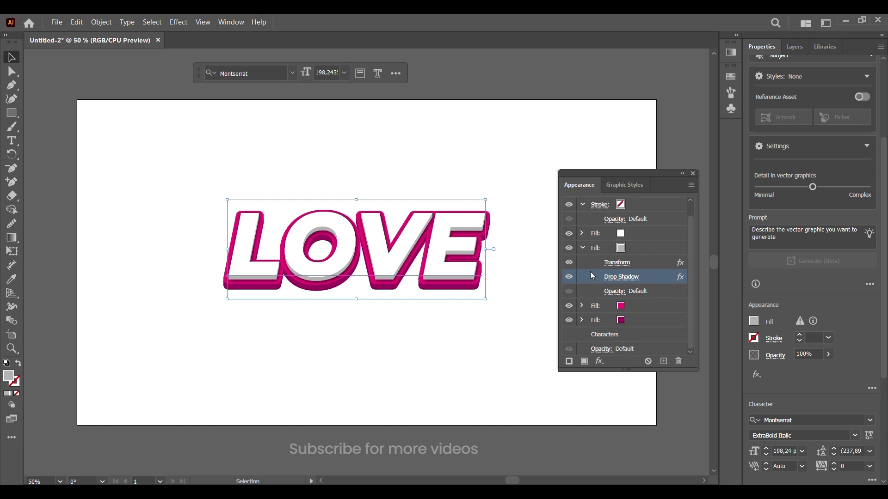
Duplicate LOVE's bottom dark magenta fill and set the copy's colour to Black
click(582, 249)
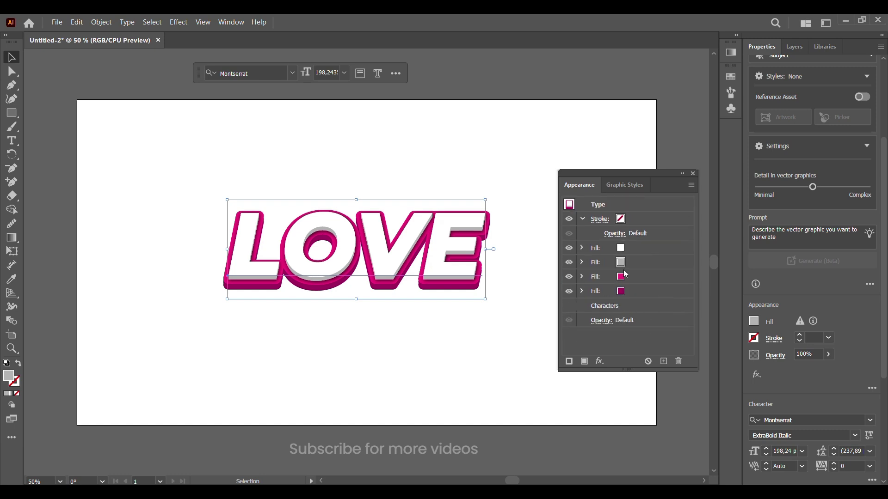
click(646, 293)
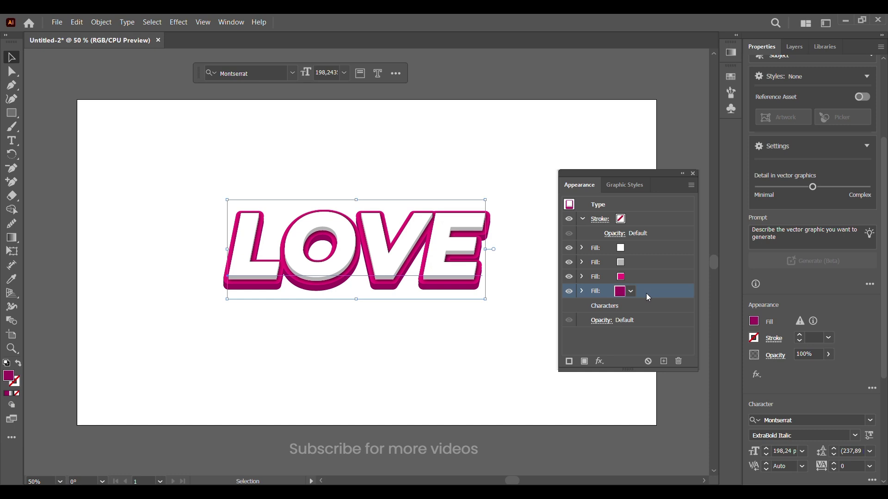
click(662, 361)
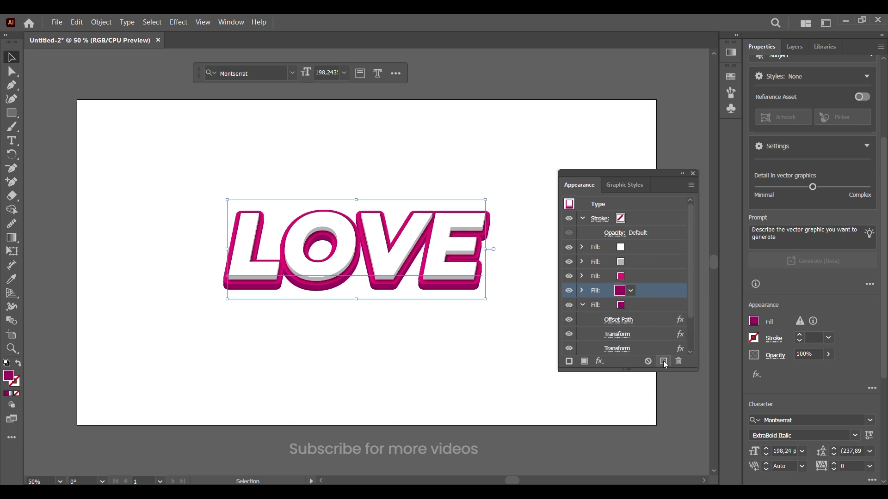
click(621, 310)
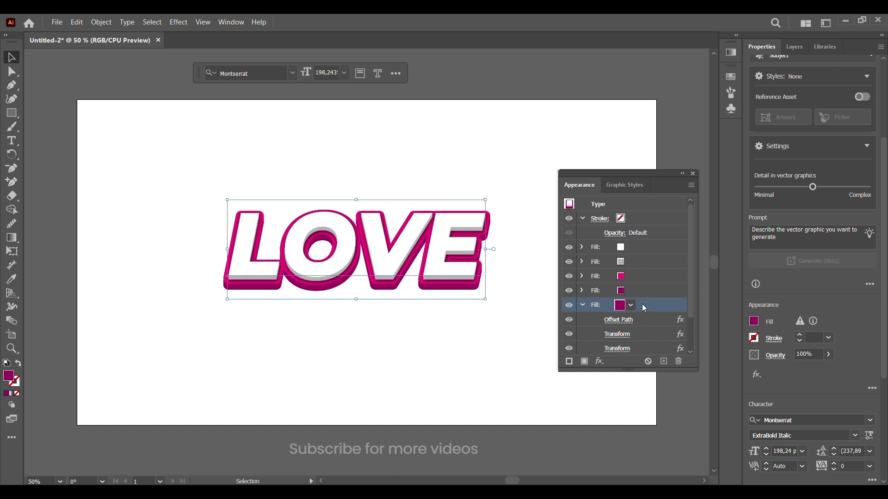
click(619, 305)
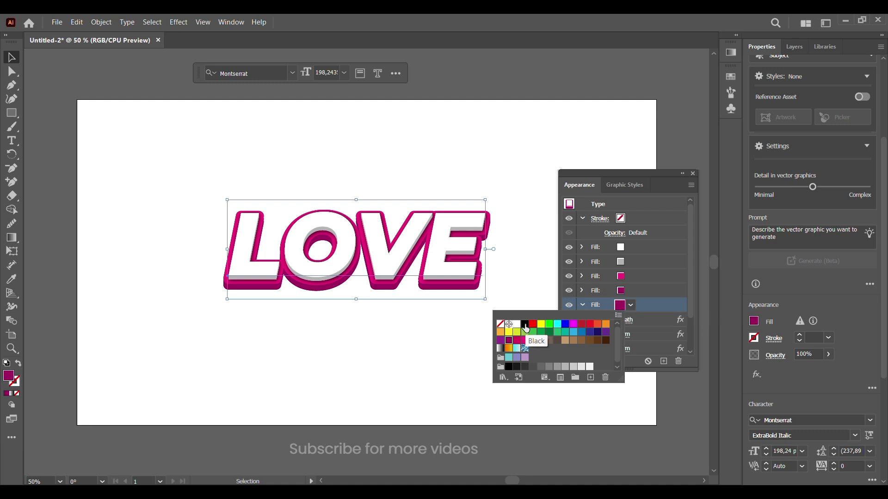
click(525, 329)
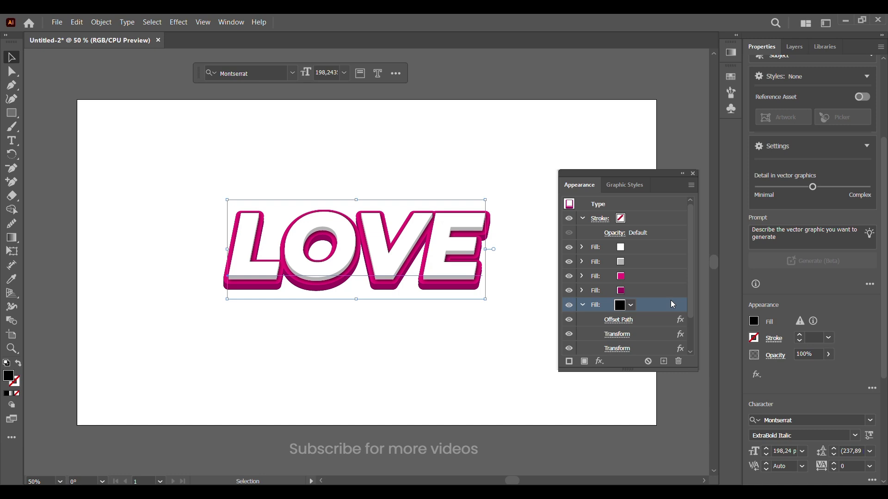
drag(691, 282, 693, 334)
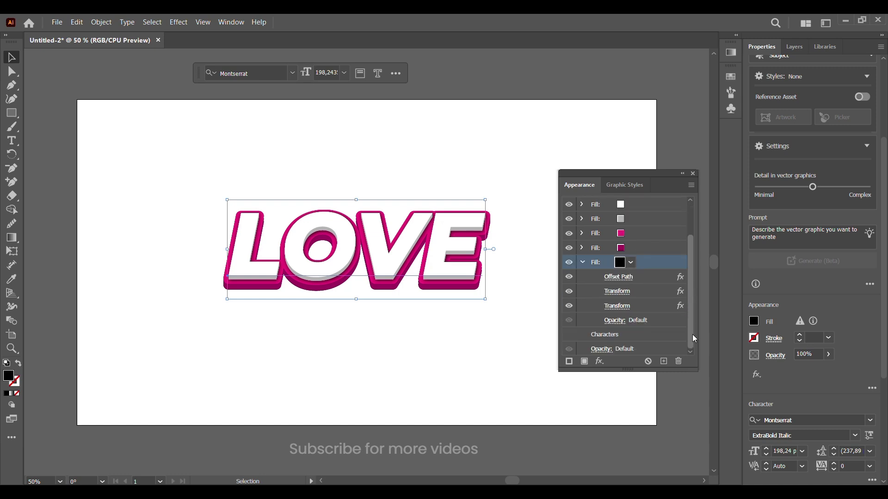
Apply a Transform effect moving the black fill 2 px horizontally and 15 px vertically
click(600, 361)
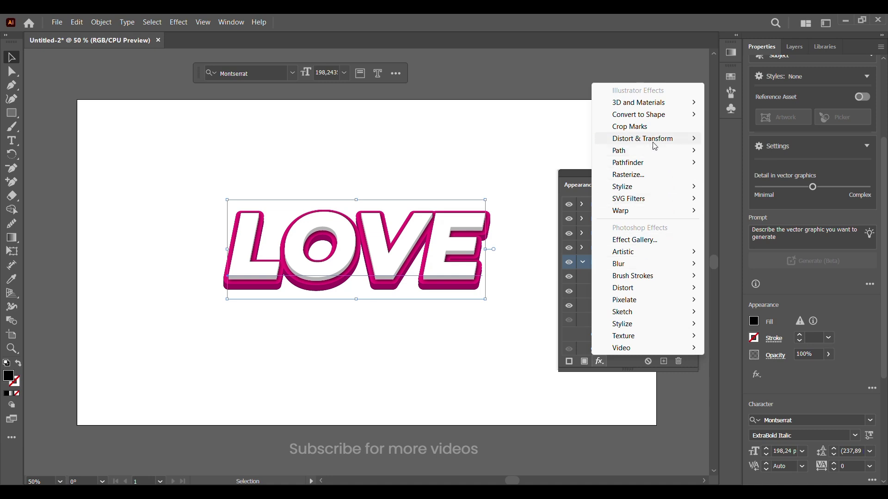
mouse_move(642, 139)
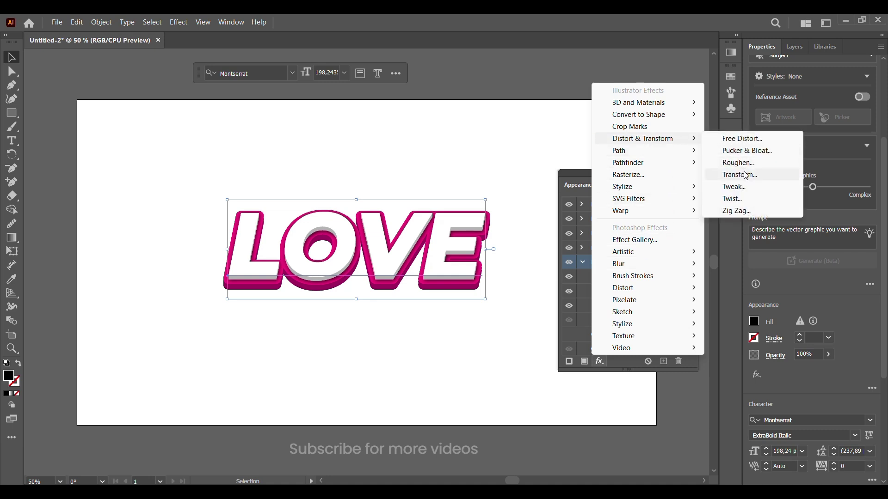
click(746, 175)
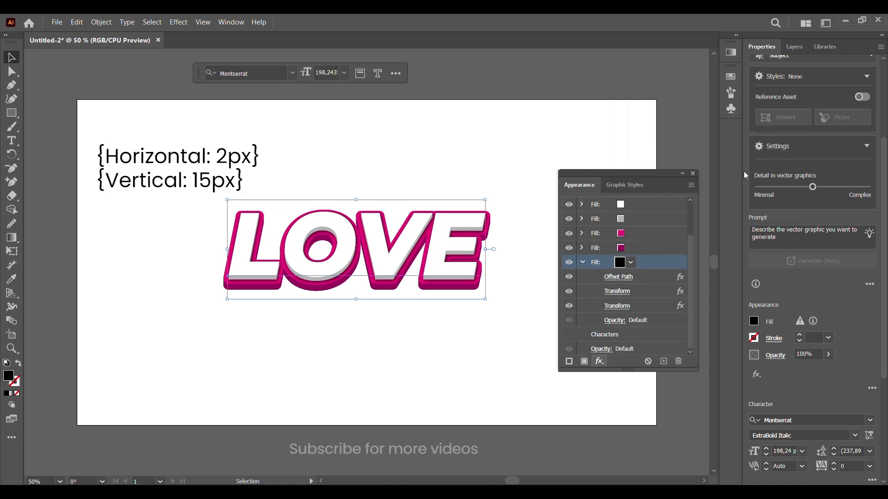
click(710, 189)
text(2)
key(Tab)
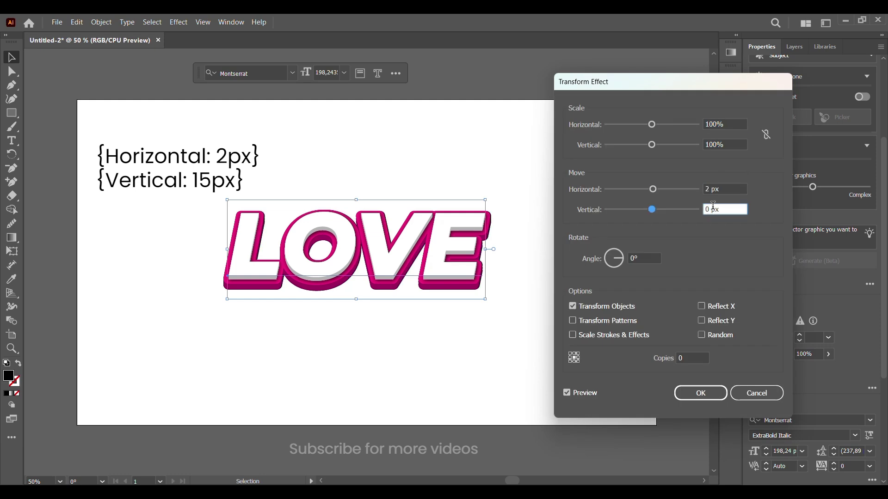
text(15)
click(695, 393)
click(599, 361)
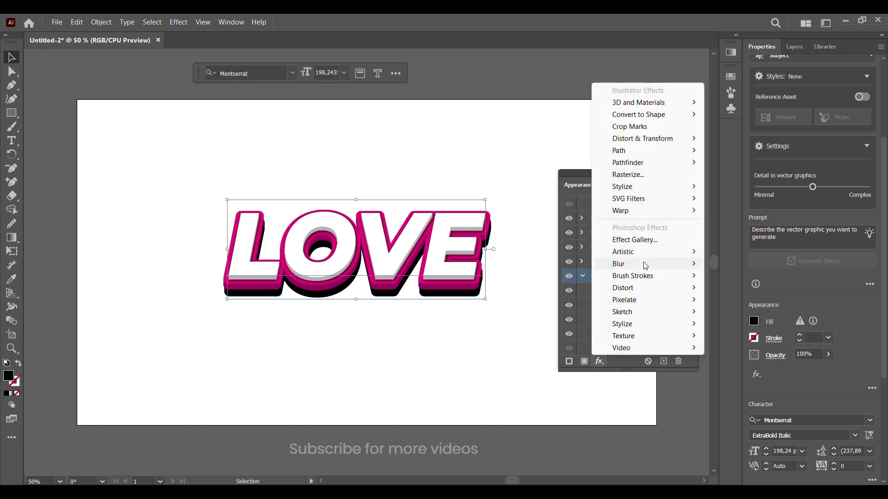
mouse_move(618, 263)
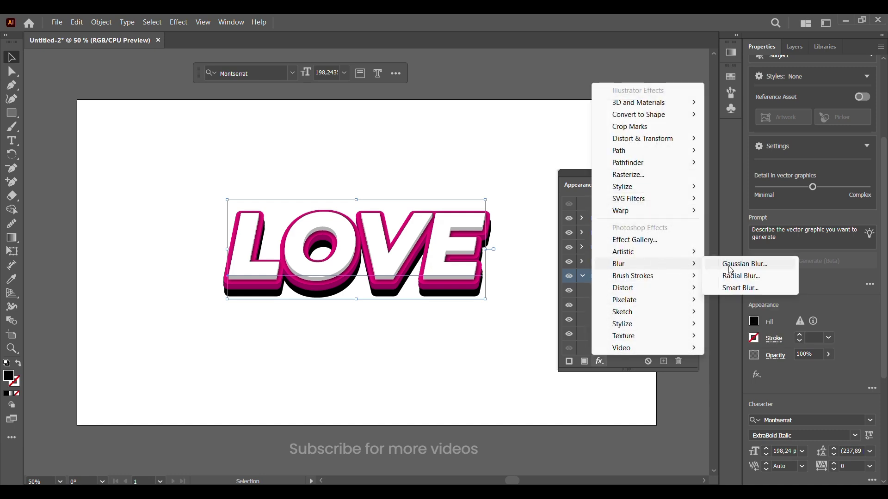
Add a Gaussian Blur of about 6 px radius to the black shadow fill
click(729, 265)
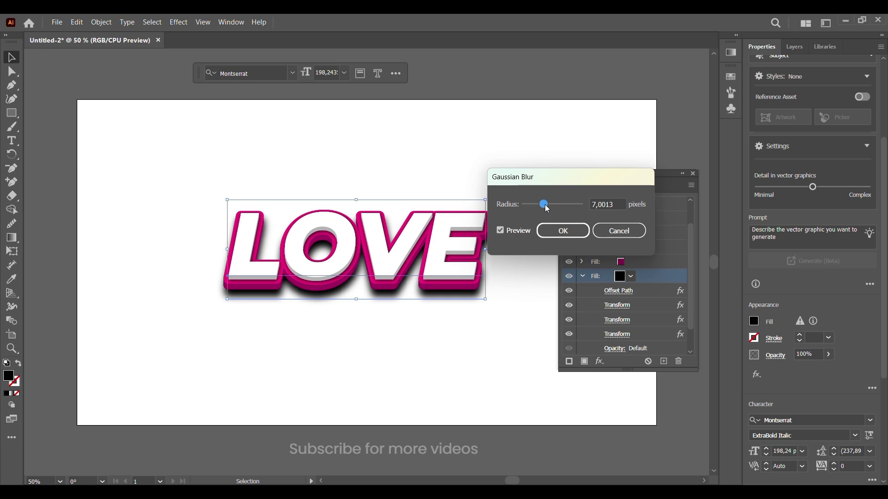
drag(545, 204, 542, 207)
click(563, 230)
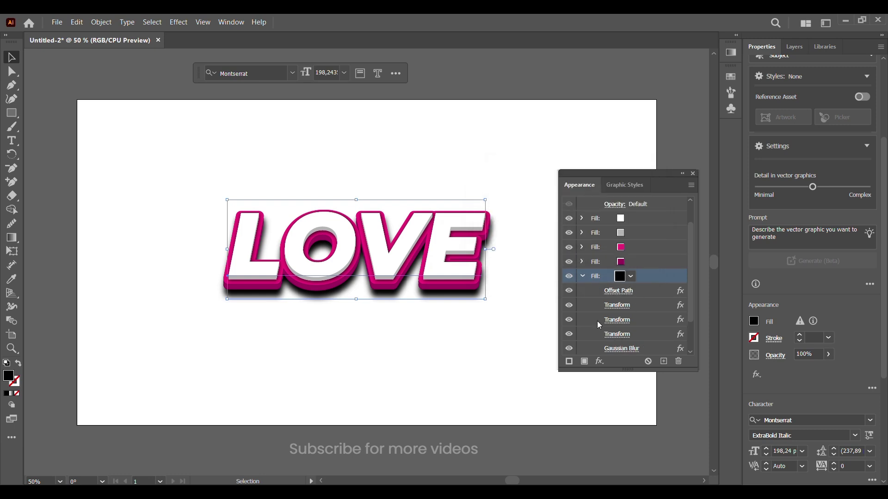
scroll(597, 321, down, 3)
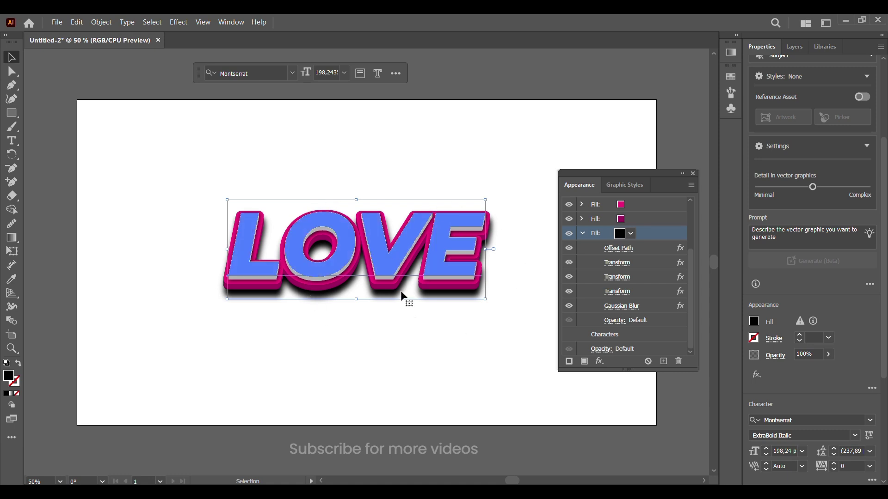
Drag the black shadow fill's Opacity slider in the Appearance panel down to 42%
click(616, 320)
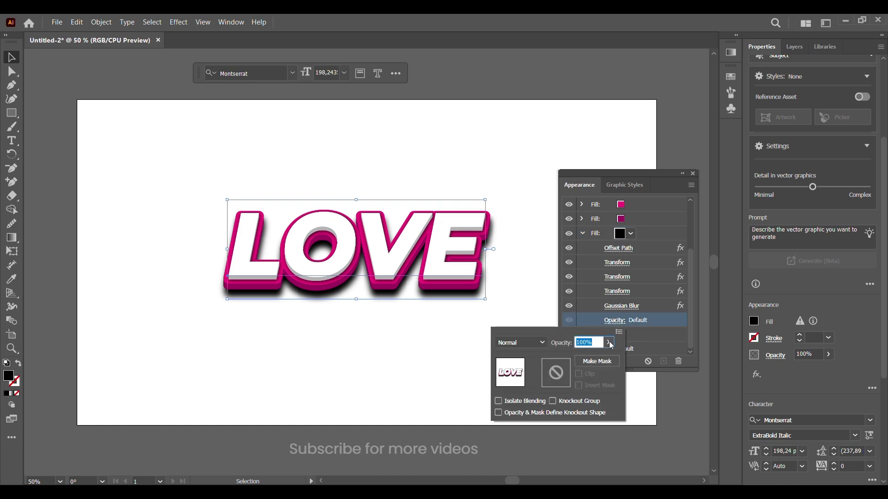
click(608, 343)
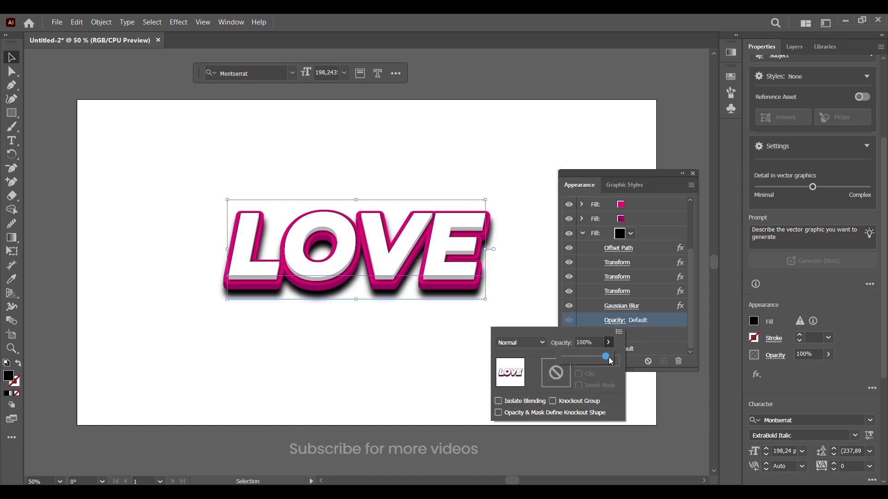
drag(606, 360, 583, 358)
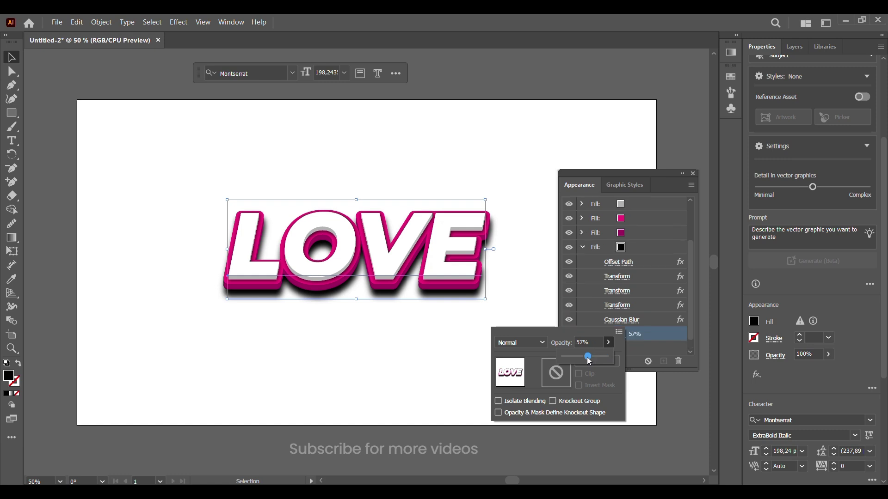
click(641, 337)
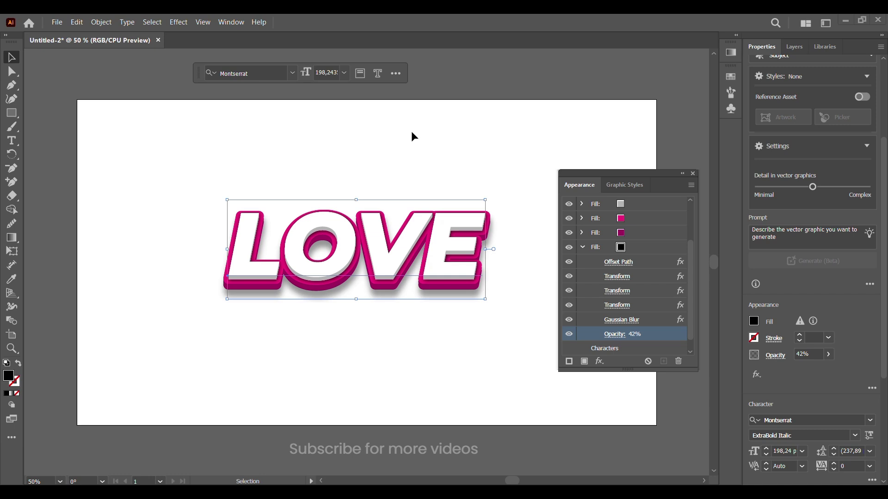
Retype the lettering from LOVE to COOL
click(692, 174)
click(532, 238)
double_click(466, 256)
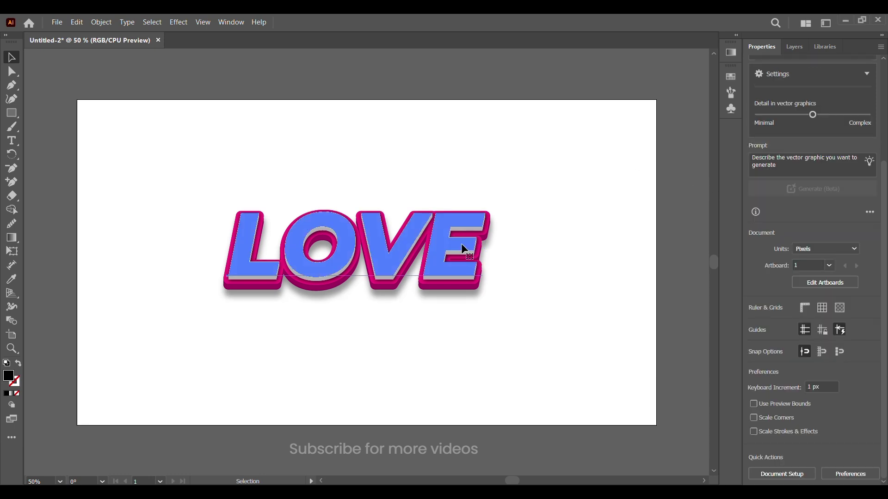
click(478, 244)
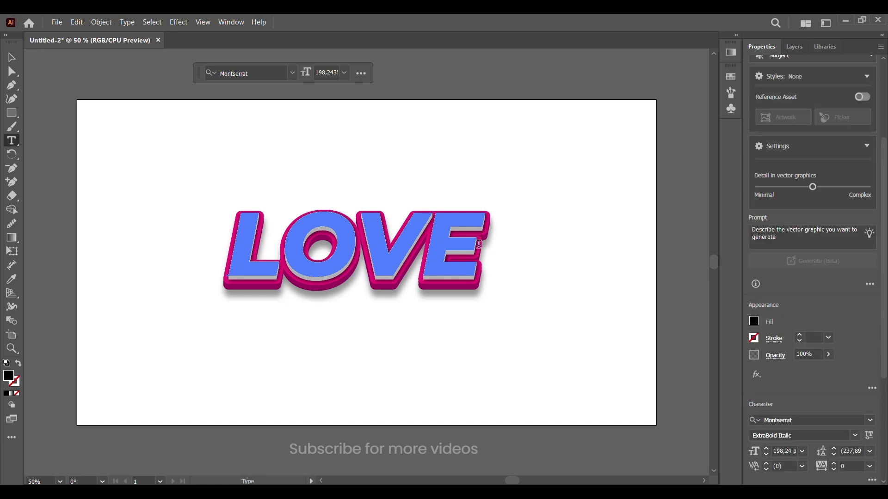
key(BackSpace)
key(BackSpace)
key(BackSpace)
key(BackSpace)
text(COO)
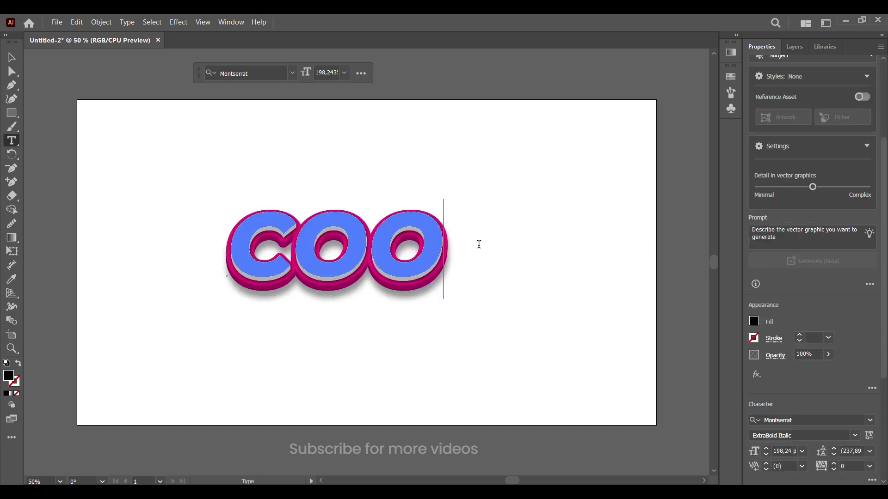
text(L)
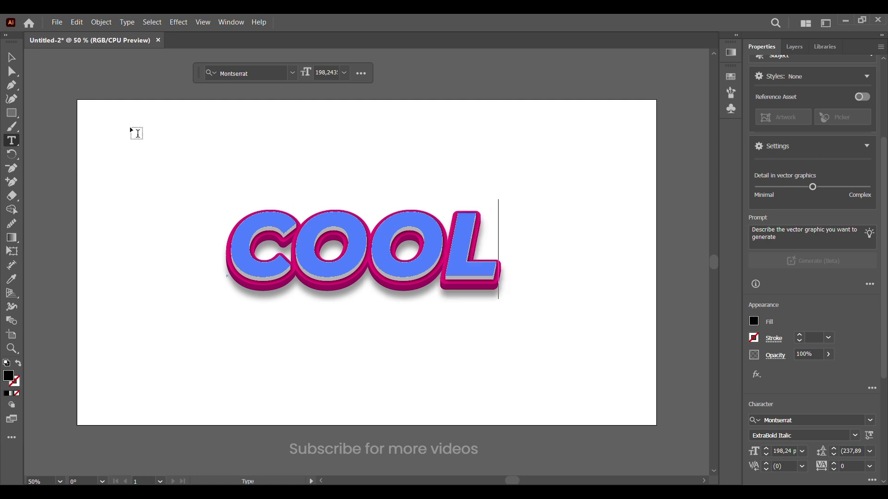
click(12, 60)
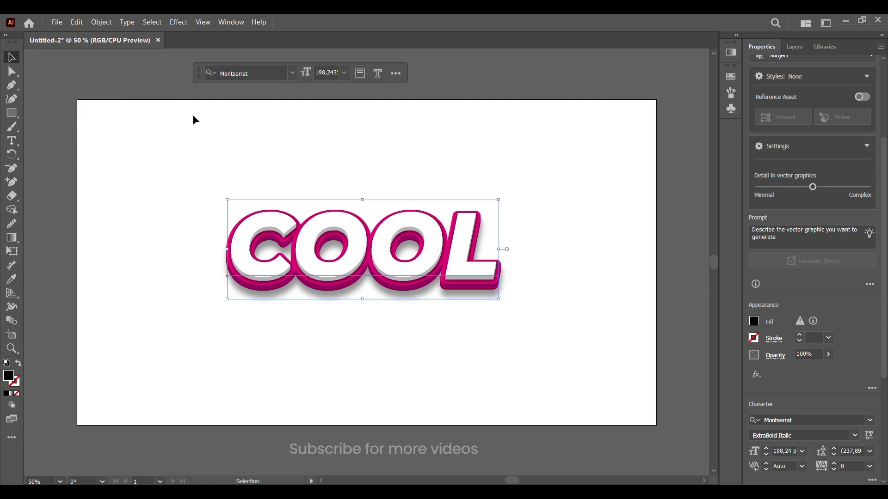
Scale the COOL text up to roughly 219 pt by dragging a corner handle
click(204, 145)
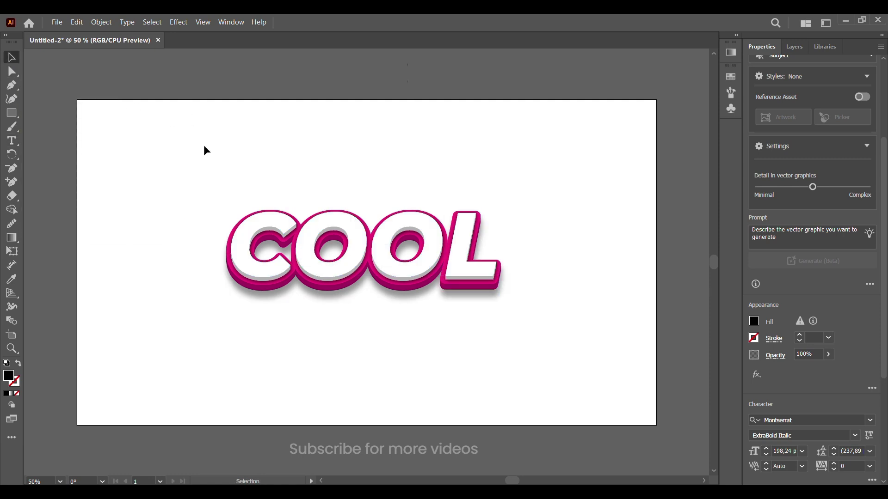
click(468, 261)
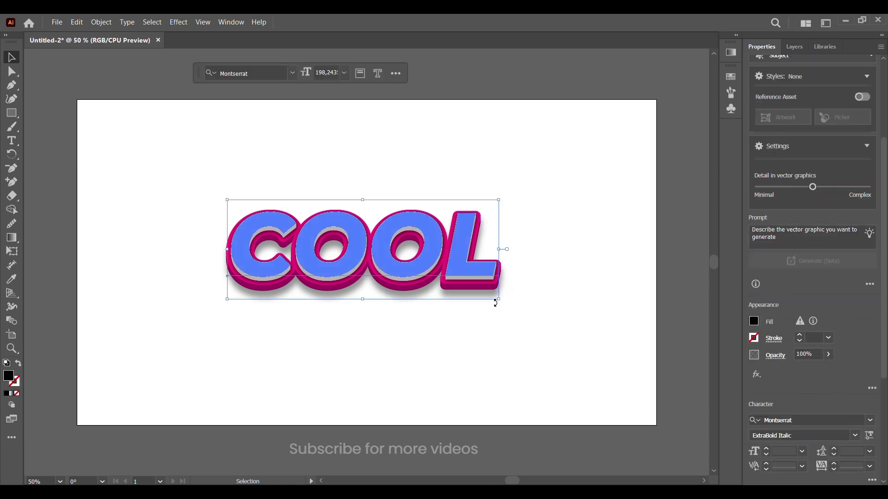
mouse_move(500, 303)
mouse_down()
mouse_move(456, 278)
mouse_move(578, 355)
mouse_move(564, 325)
mouse_move(527, 309)
mouse_up()
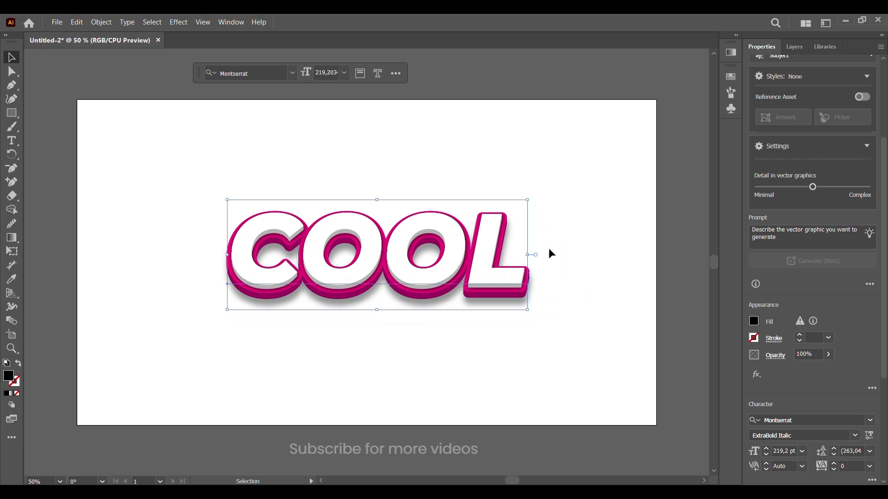
click(554, 223)
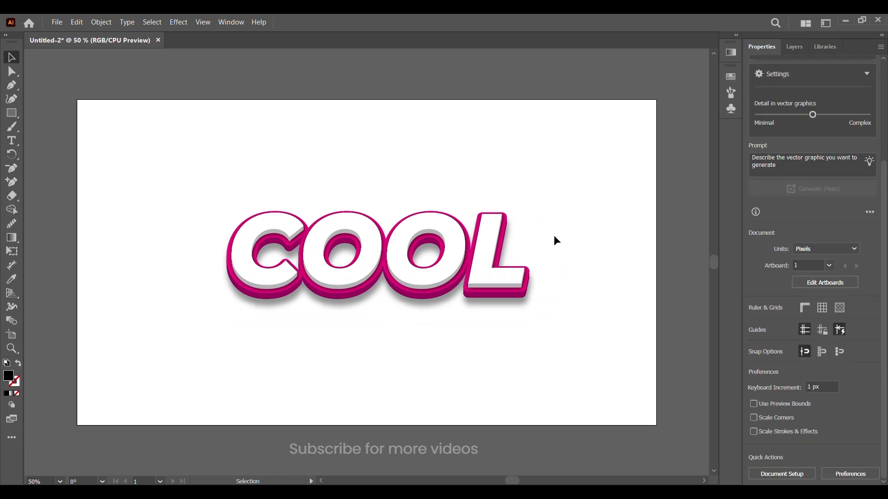
Replace the word COOL with OREO
double_click(490, 296)
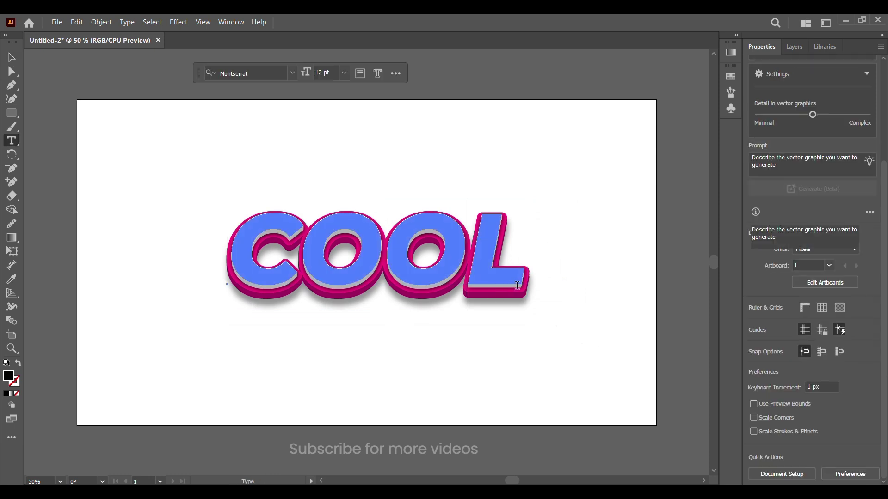
drag(533, 279, 460, 270)
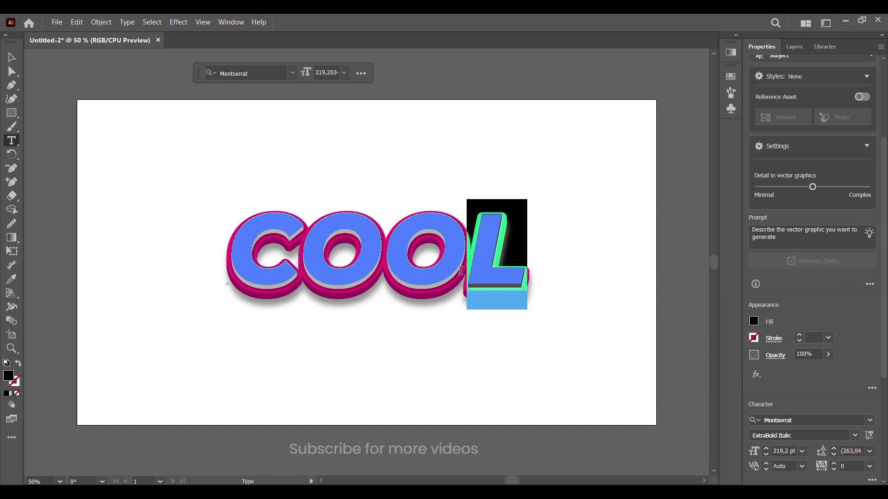
key(BackSpace)
key(BackSpace)
key(BackSpace)
key(BackSpace)
text(OREO)
key(Escape)
Recolour the pink outer fill blue and the magenta lower fill dark blue
click(872, 388)
click(619, 291)
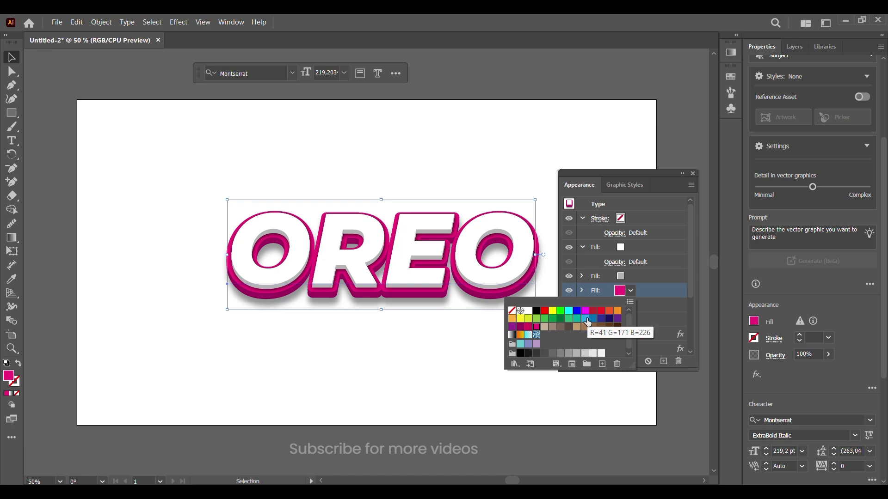
click(593, 324)
click(654, 297)
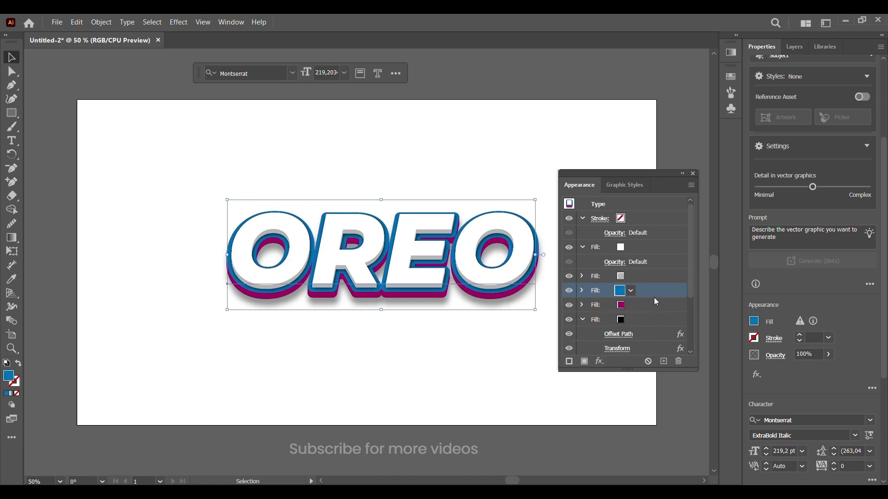
click(619, 307)
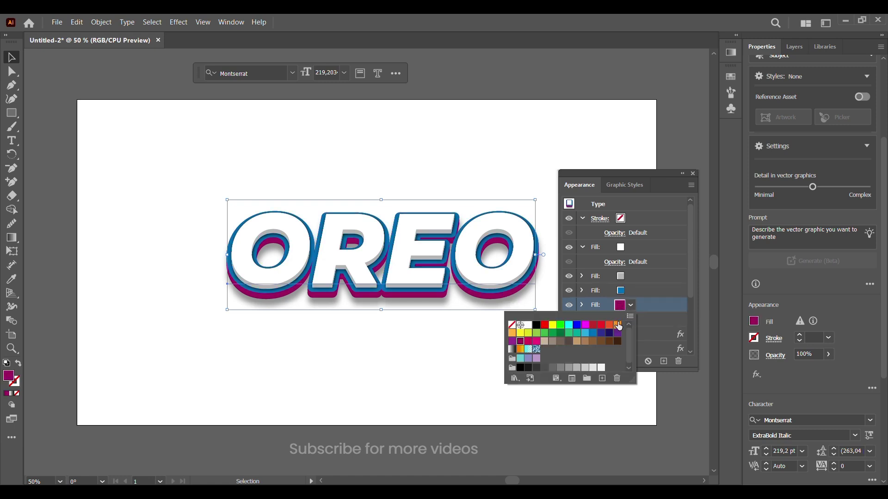
click(601, 334)
click(692, 173)
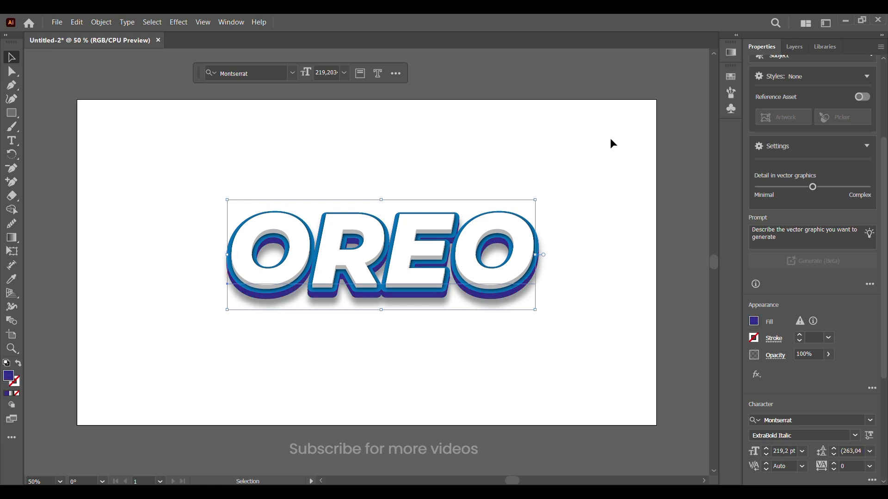
click(610, 139)
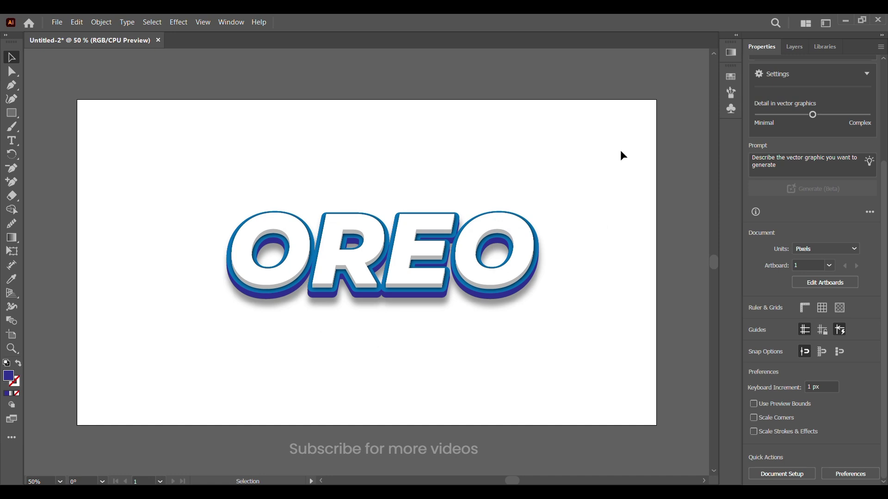